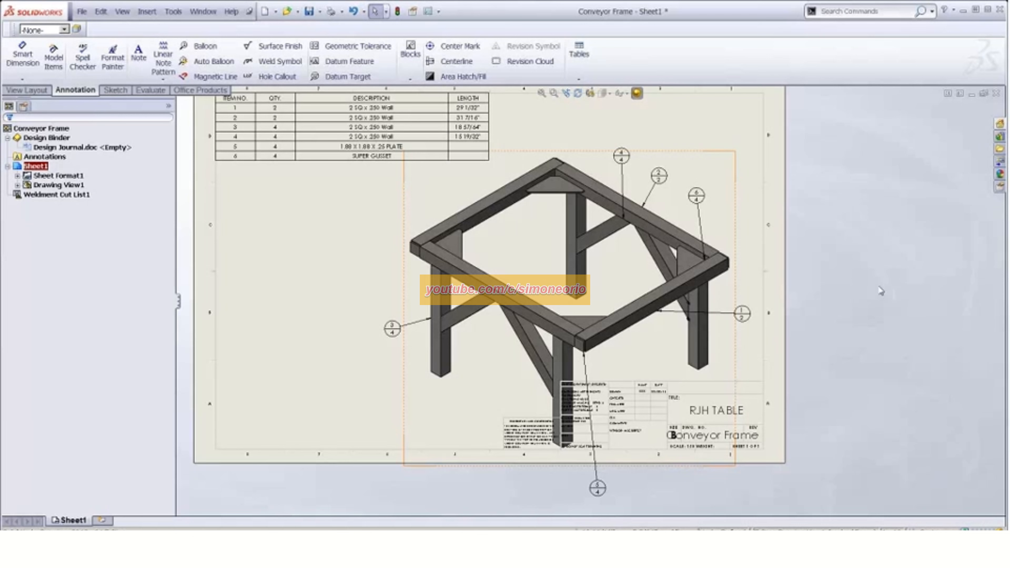
pyautogui.scroll(-2, 493, 254)
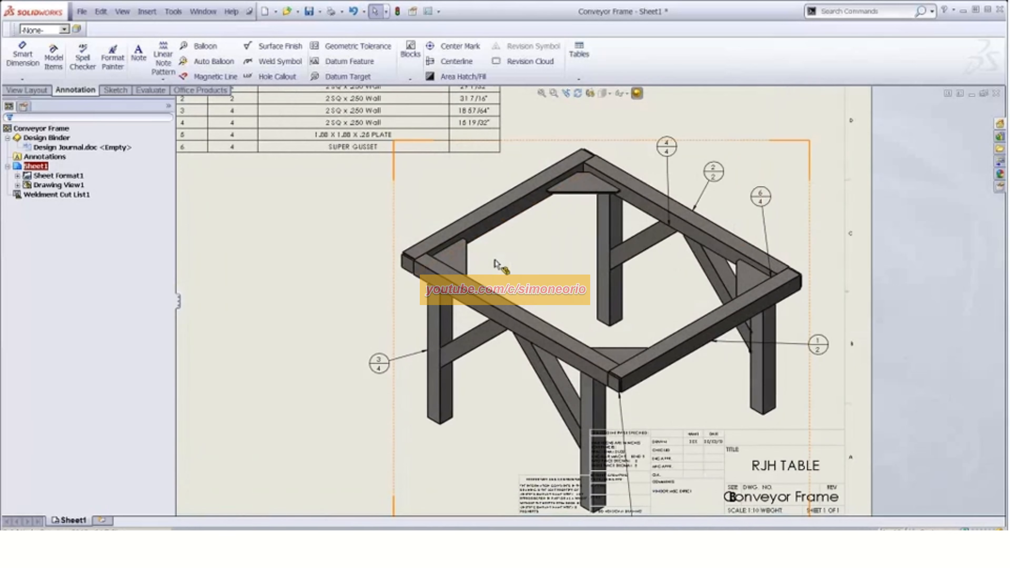
pyautogui.scroll(-2, 494, 262)
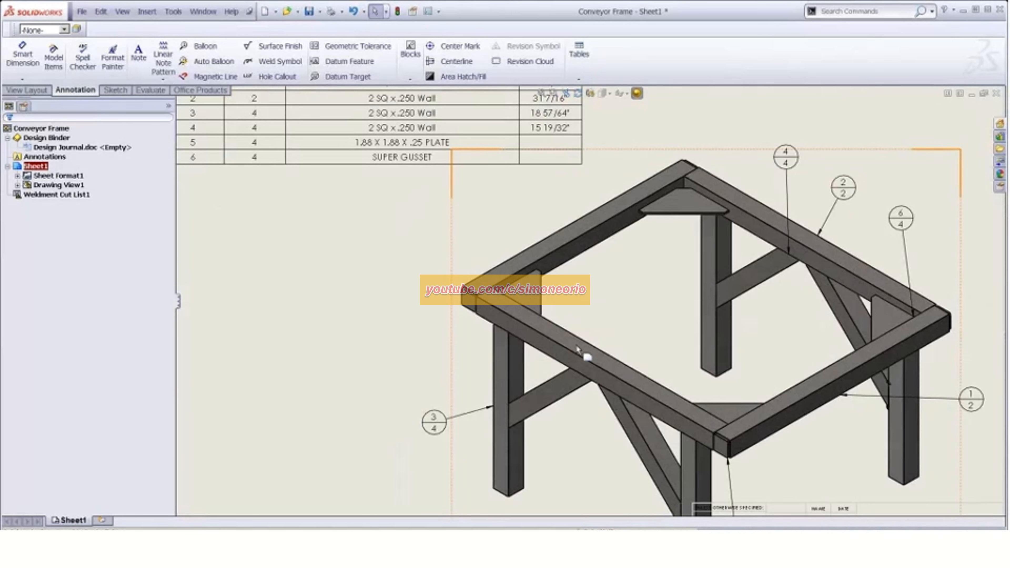
pyautogui.scroll(3, 584, 302)
pyautogui.scroll(-3, 588, 297)
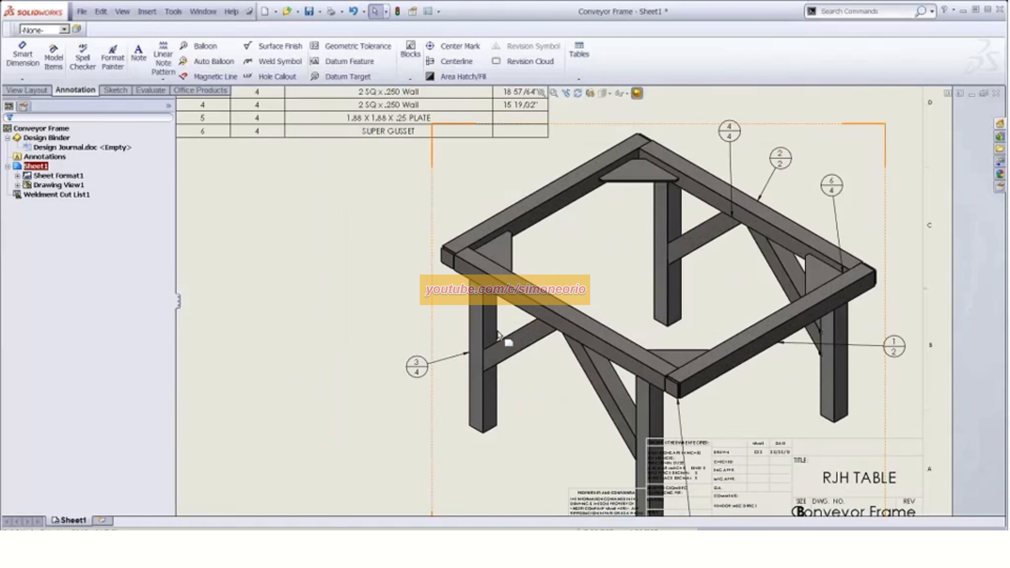
pyautogui.scroll(3, 525, 298)
pyautogui.scroll(-2, 555, 306)
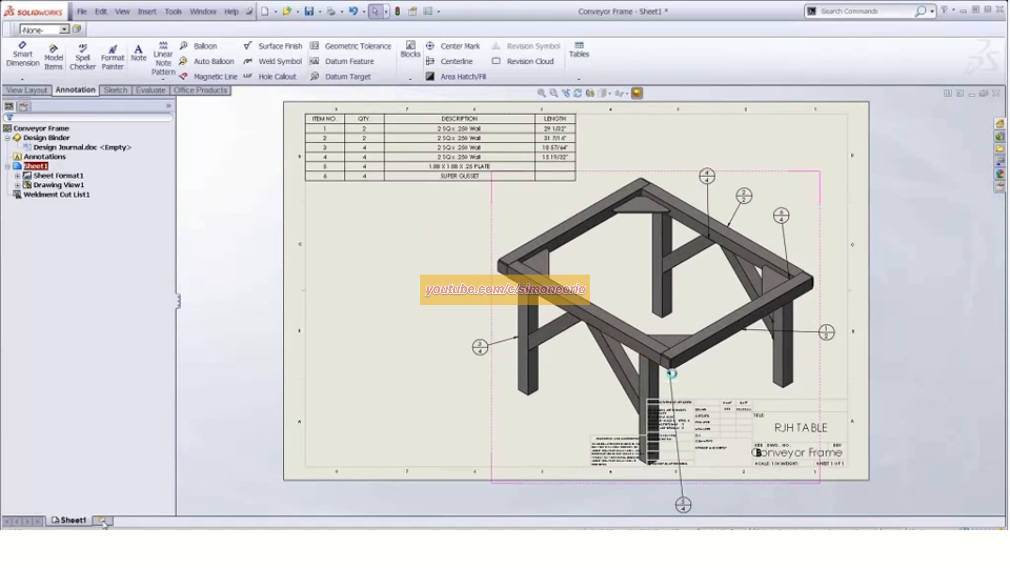
# - Add a second sheet to the drawing and return to Sheet1
pyautogui.click(102, 521)
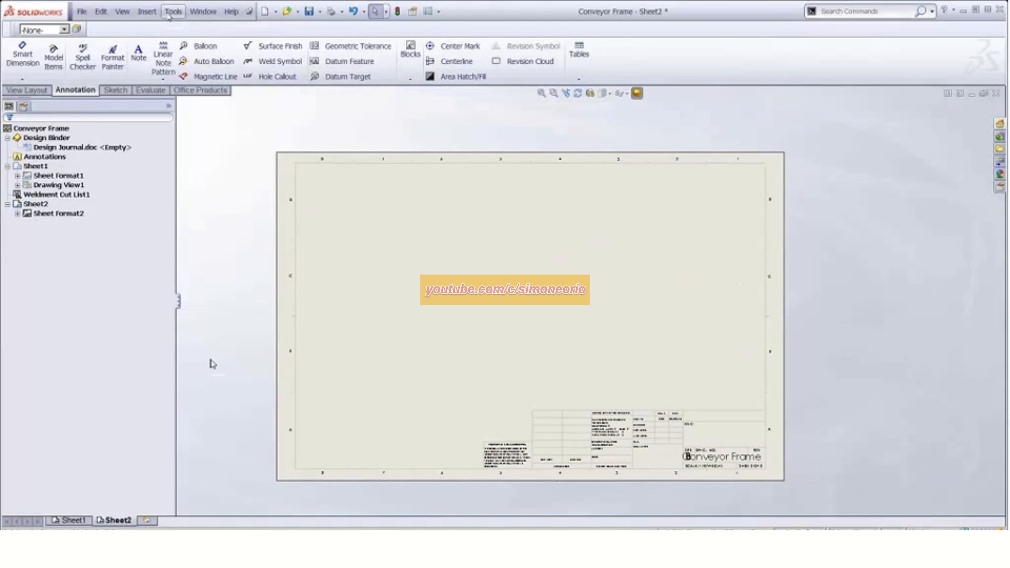
pyautogui.click(82, 519)
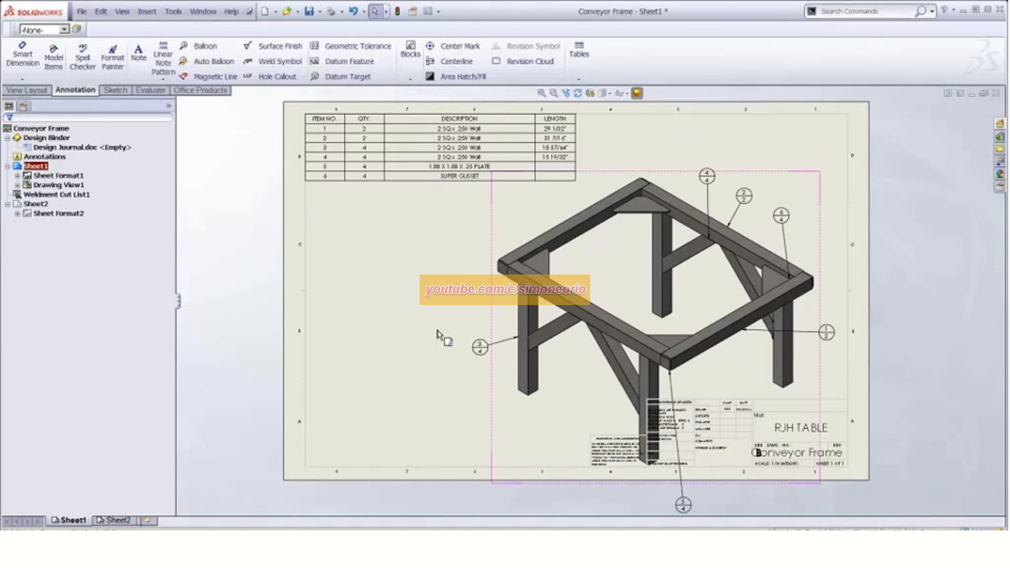
# - Move the isometric frame view farther right on the sheet, and start a Relative To Model view limited to the near-left corner gusset body
pyautogui.moveTo(491, 241); pyautogui.dragTo(569, 234)
pyautogui.click(147, 12)
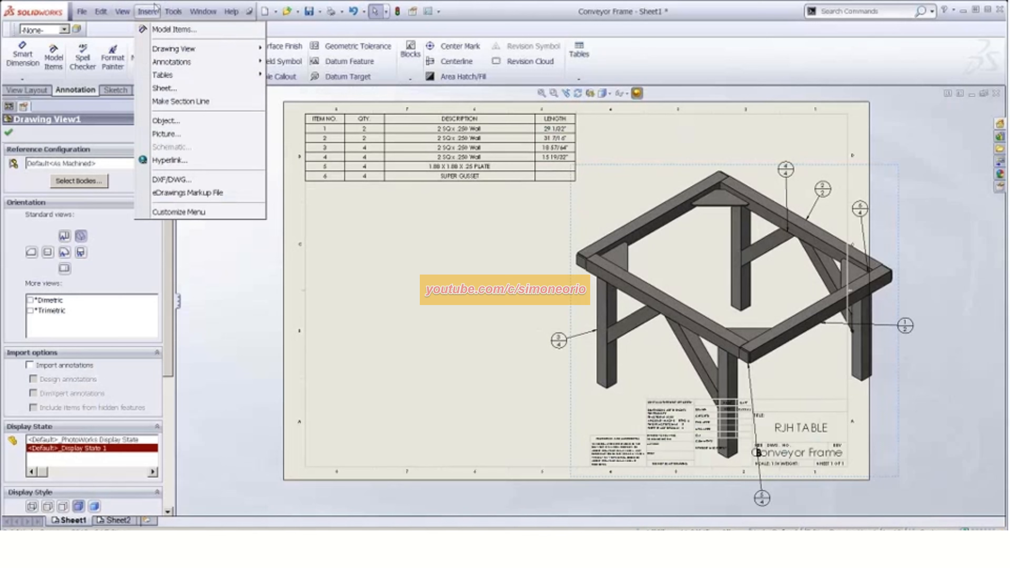
pyautogui.moveTo(191, 49)
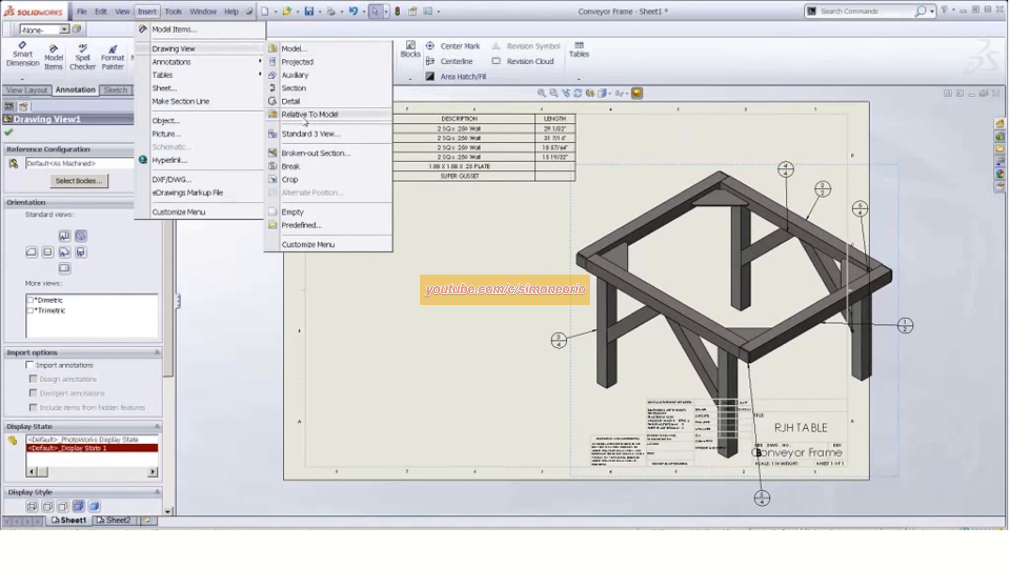
pyautogui.click(305, 115)
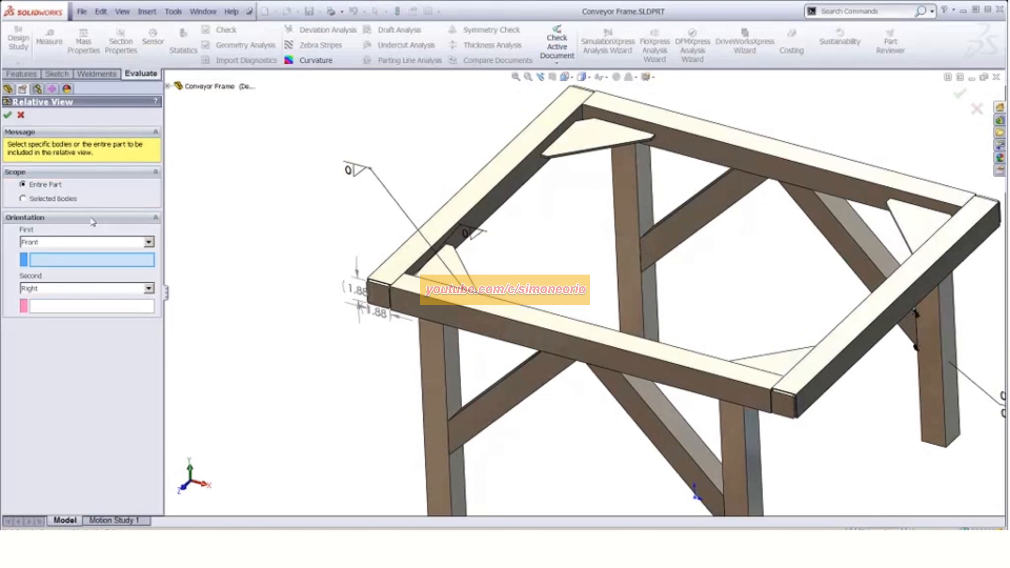
pyautogui.click(36, 199)
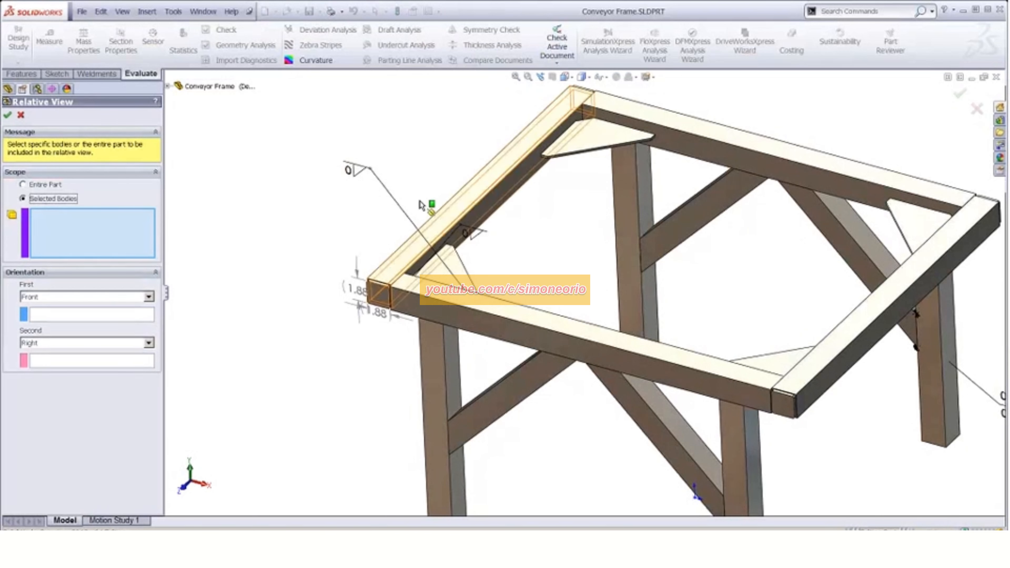
pyautogui.click(431, 277)
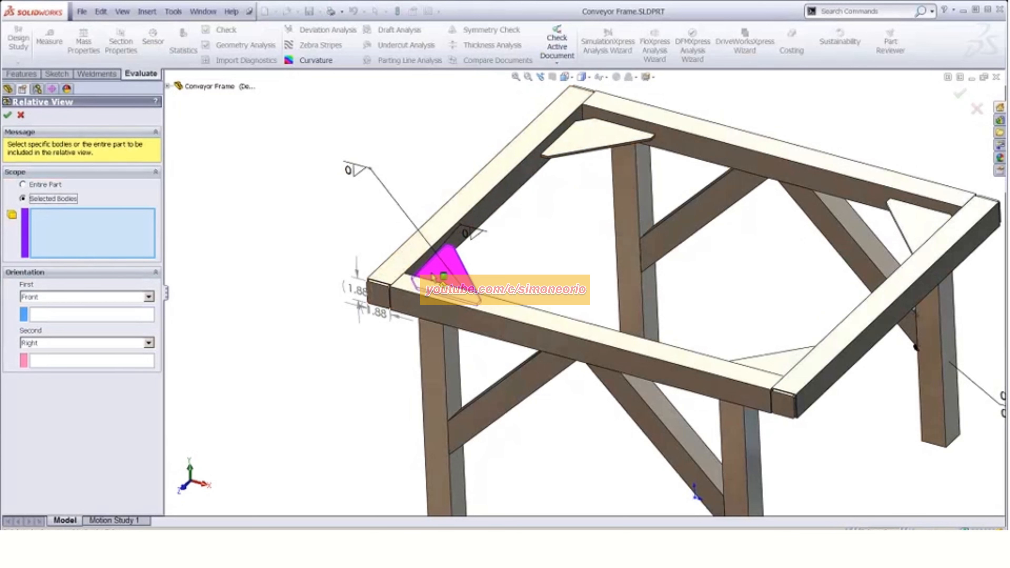
# - Assign the gusset's large flat face as the Front orientation of the relative view
pyautogui.click(57, 320)
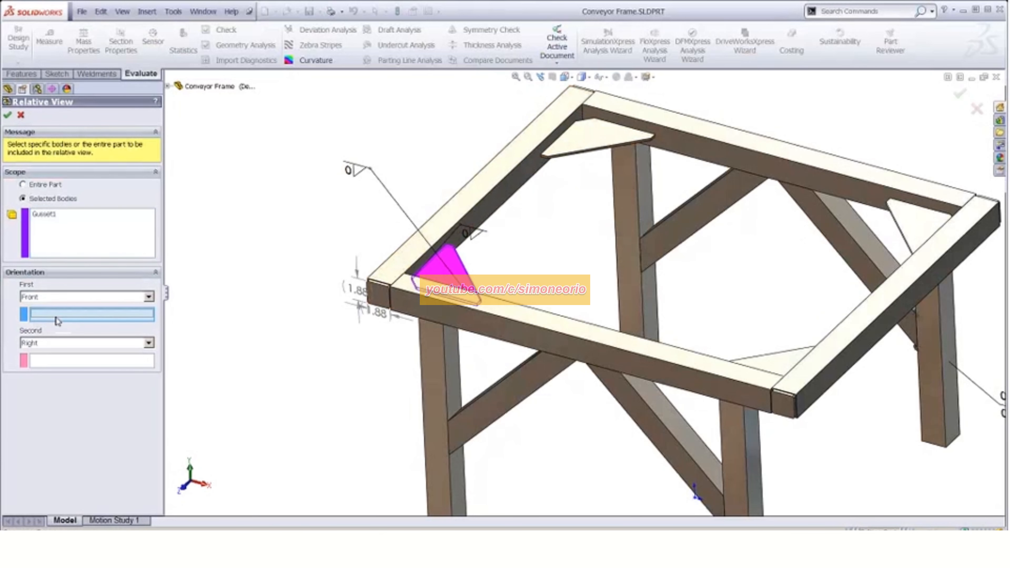
pyautogui.scroll(3, 404, 296)
pyautogui.moveTo(403, 296); pyautogui.dragTo(374, 368, button='middle')
pyautogui.scroll(-5, 464, 305)
pyautogui.scroll(-2, 463, 305)
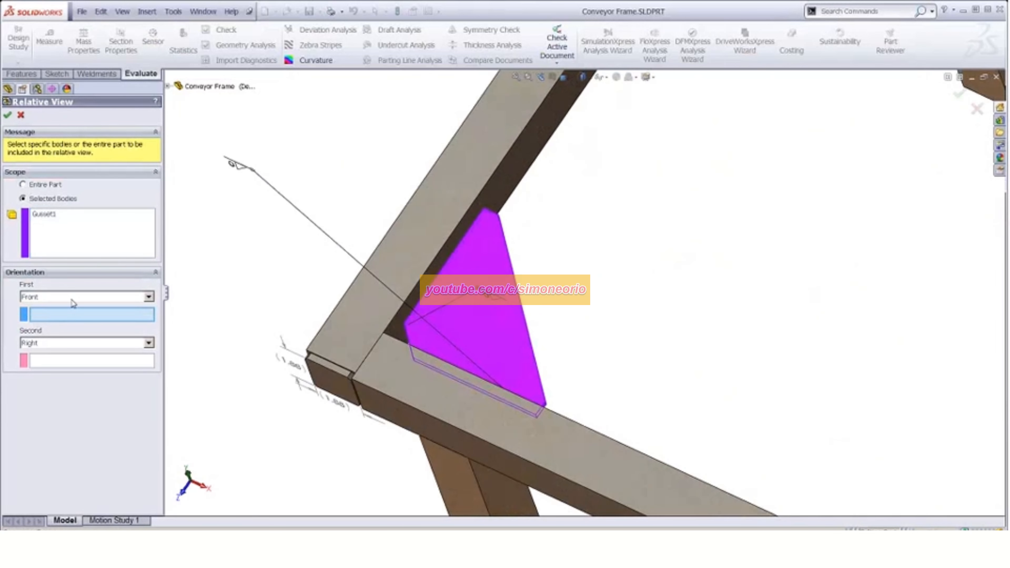
pyautogui.click(479, 305)
# - Set the second orientation to Left using the gusset's short end face, and accept the relative view definition
pyautogui.scroll(-2, 476, 302)
pyautogui.moveTo(471, 299); pyautogui.dragTo(434, 327, button='middle')
pyautogui.click(74, 343)
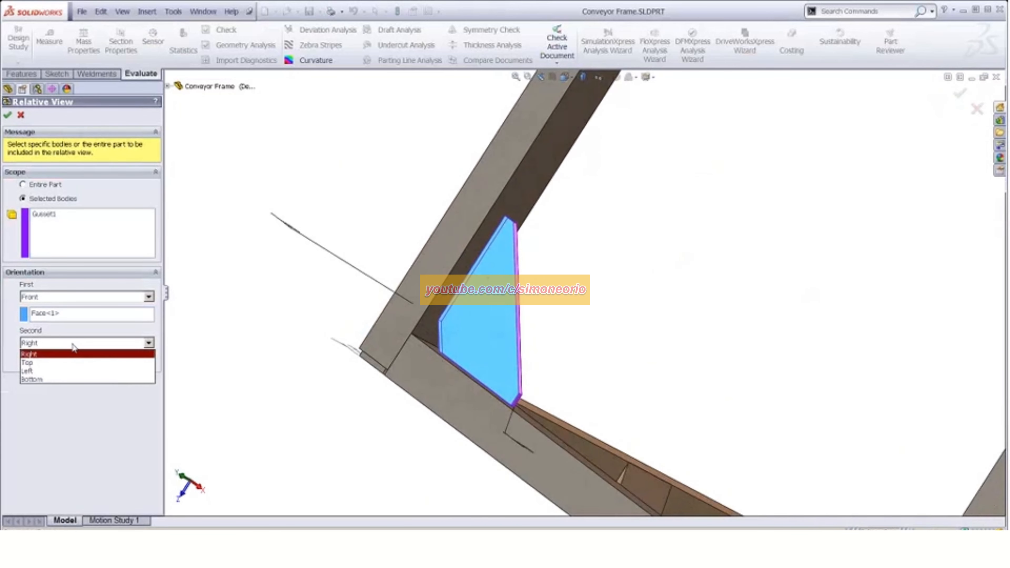
pyautogui.click(39, 371)
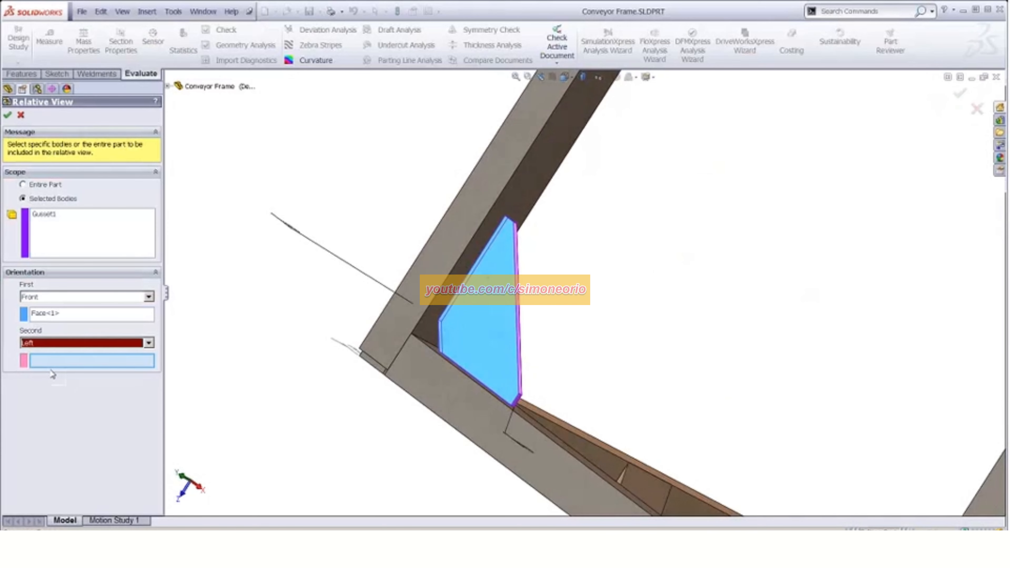
pyautogui.scroll(-5, 448, 266)
pyautogui.click(405, 176)
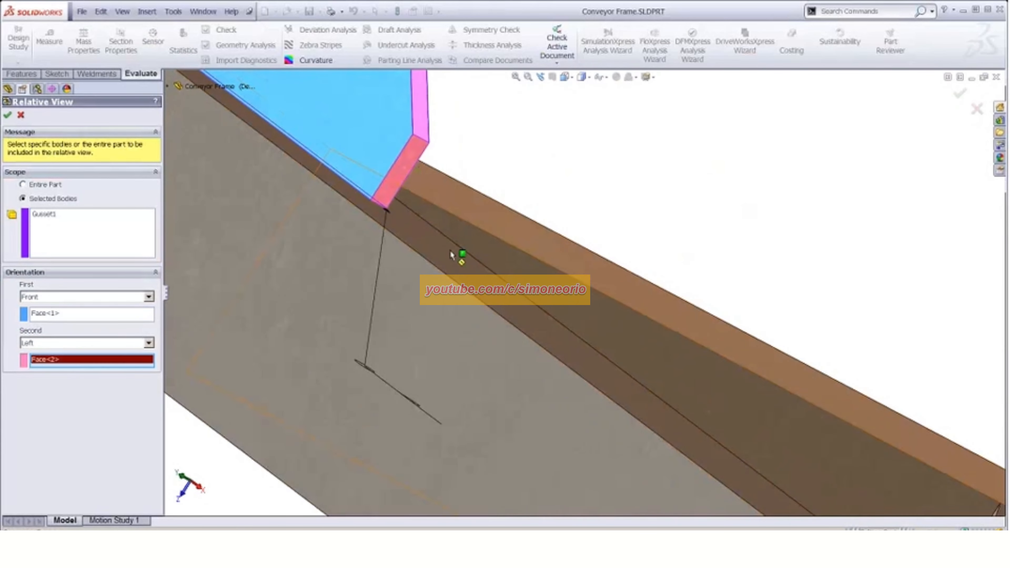
pyautogui.click(6, 116)
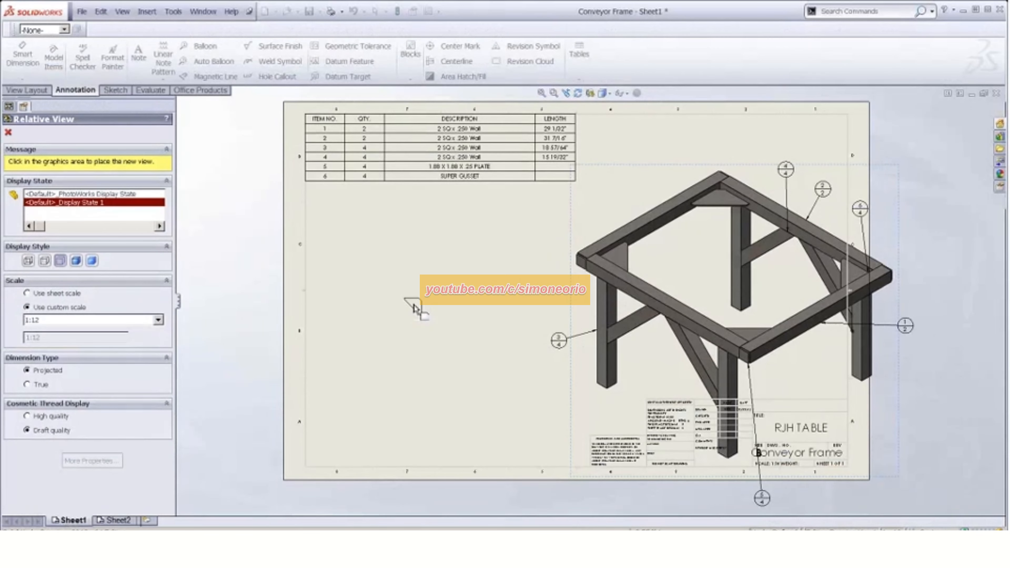
# - Place the gusset's relative view in the empty area below the cut list table
pyautogui.scroll(-1, 413, 304)
pyautogui.scroll(-2, 414, 308)
pyautogui.click(467, 307)
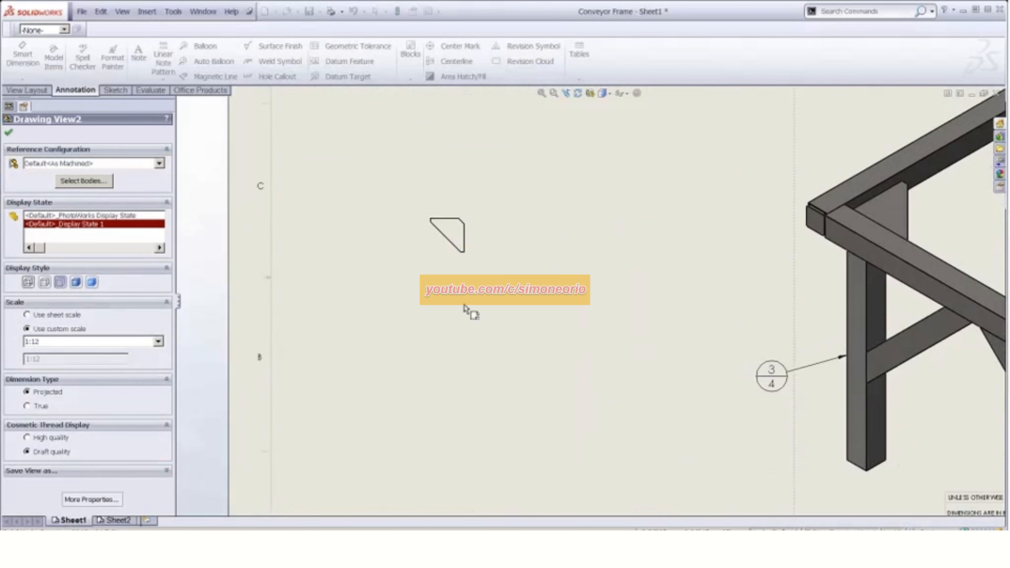
# - Rotate the gusset drawing view to 180 degrees so its clipped square corner points down and left
pyautogui.scroll(1, 466, 296)
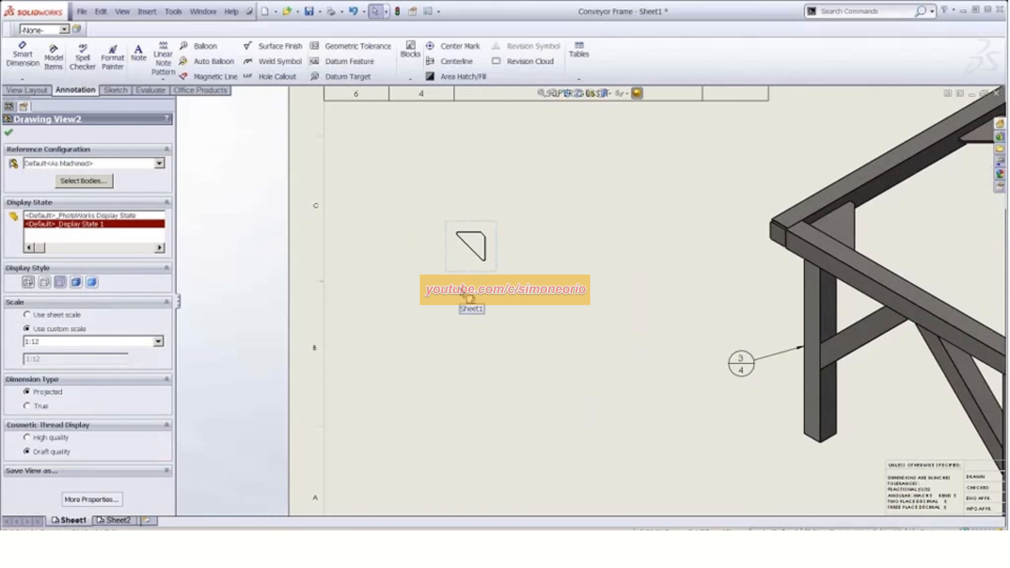
pyautogui.scroll(1, 461, 290)
pyautogui.rightClick(483, 255)
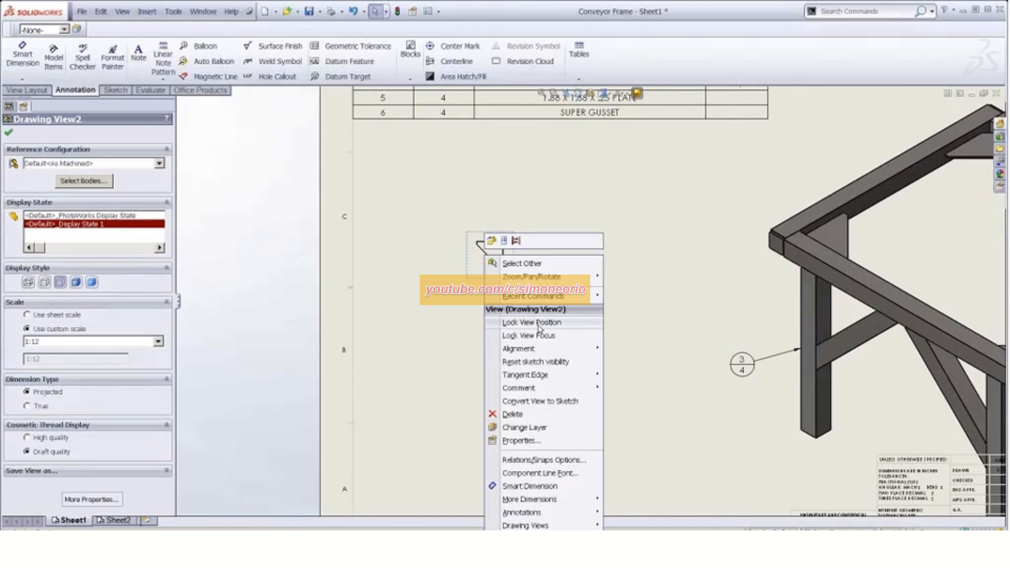
pyautogui.moveTo(559, 277)
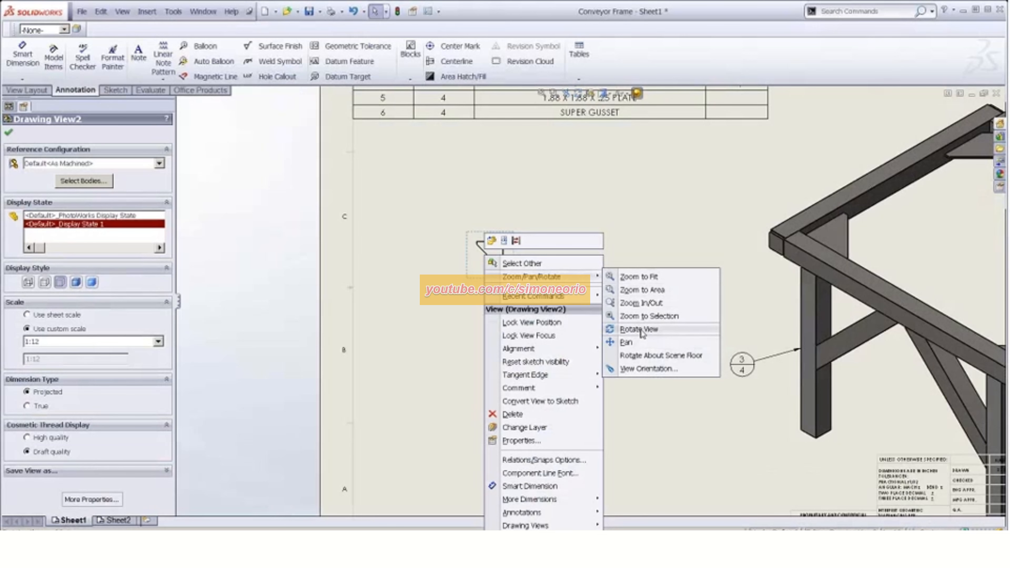
pyautogui.click(639, 329)
pyautogui.moveTo(516, 284)
pyautogui.mouseDown()
pyautogui.moveTo(489, 331)
pyautogui.moveTo(471, 338)
pyautogui.moveTo(427, 301)
pyautogui.moveTo(405, 254)
pyautogui.mouseUp()
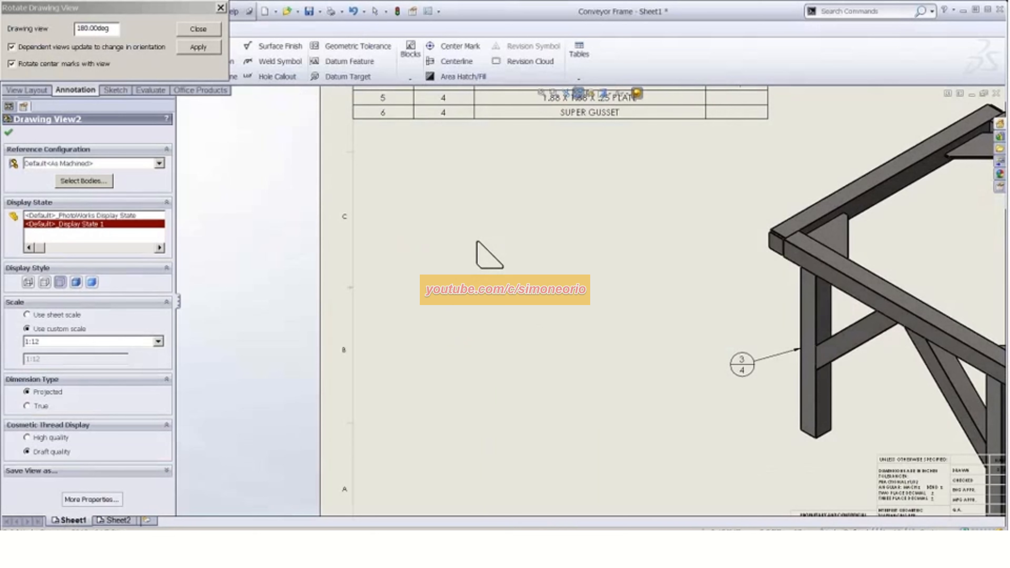
# - Try a 1:4 custom scale on the gusset view, set it to 1:2, and finish the view rotation
pyautogui.click(38, 341)
pyautogui.click(31, 377)
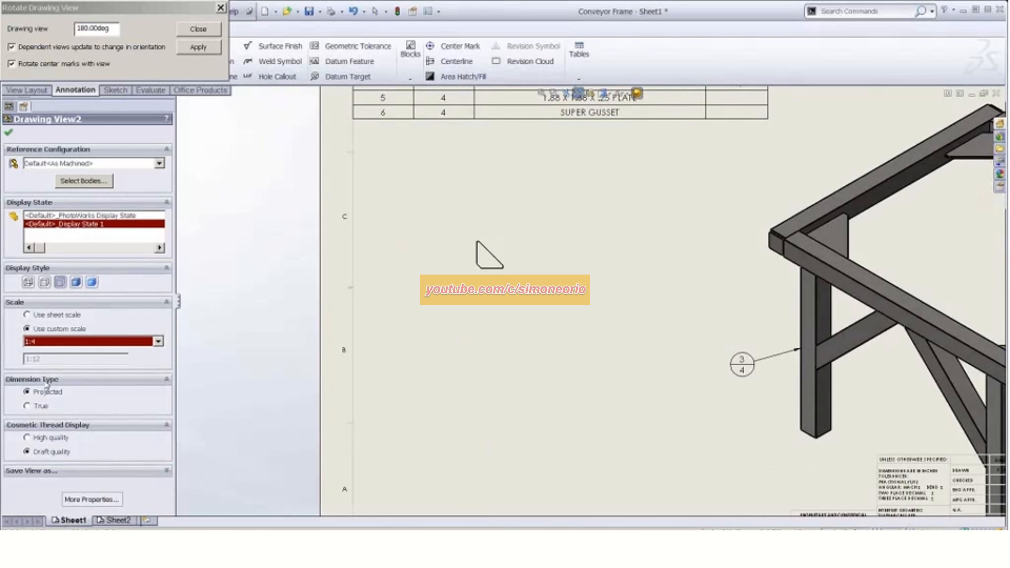
pyautogui.click(158, 342)
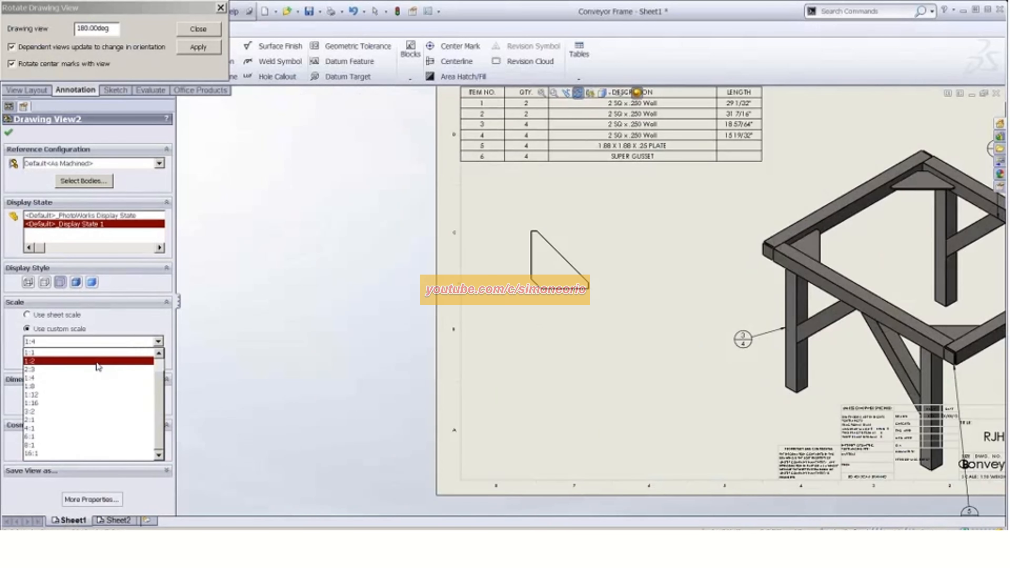
pyautogui.click(99, 364)
pyautogui.scroll(-4, 644, 387)
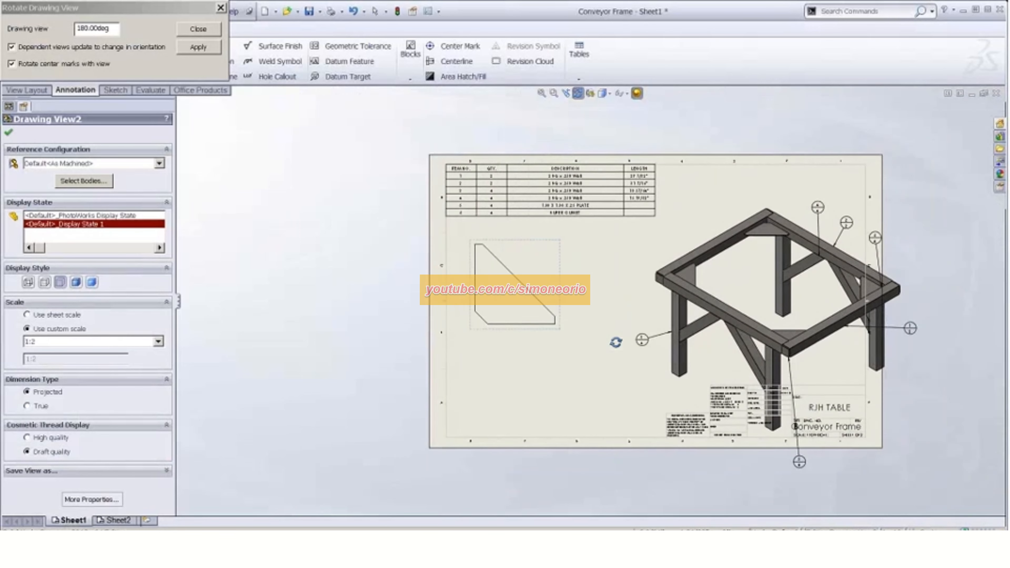
pyautogui.scroll(4, 616, 338)
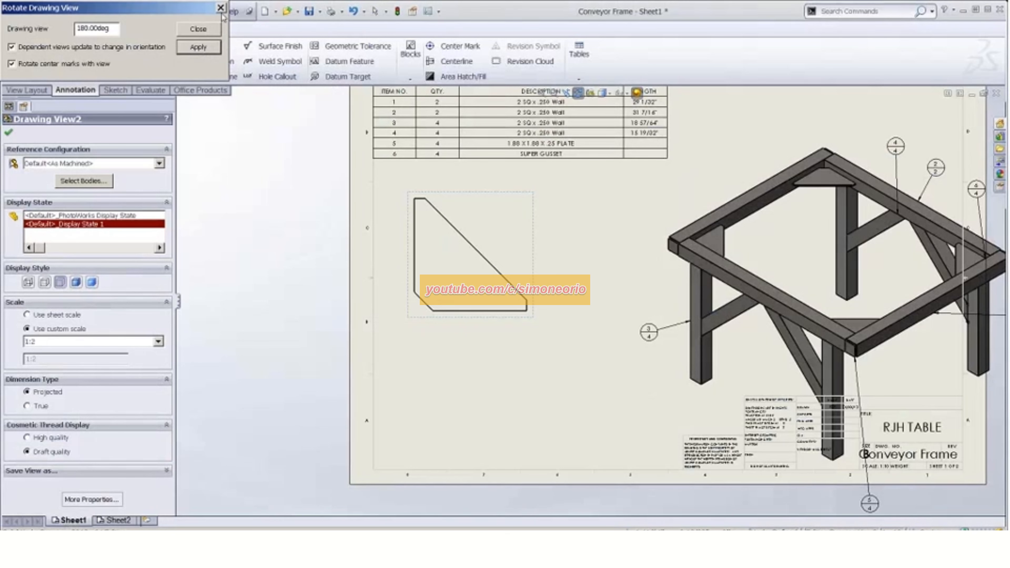
pyautogui.click(207, 32)
pyautogui.scroll(2, 575, 316)
pyautogui.scroll(-2, 574, 316)
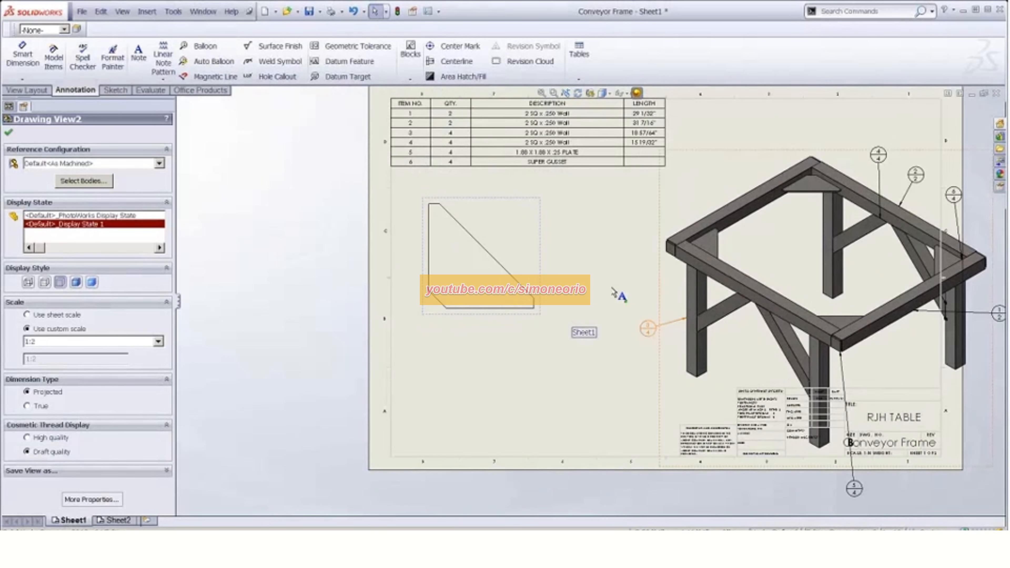
pyautogui.click(119, 11)
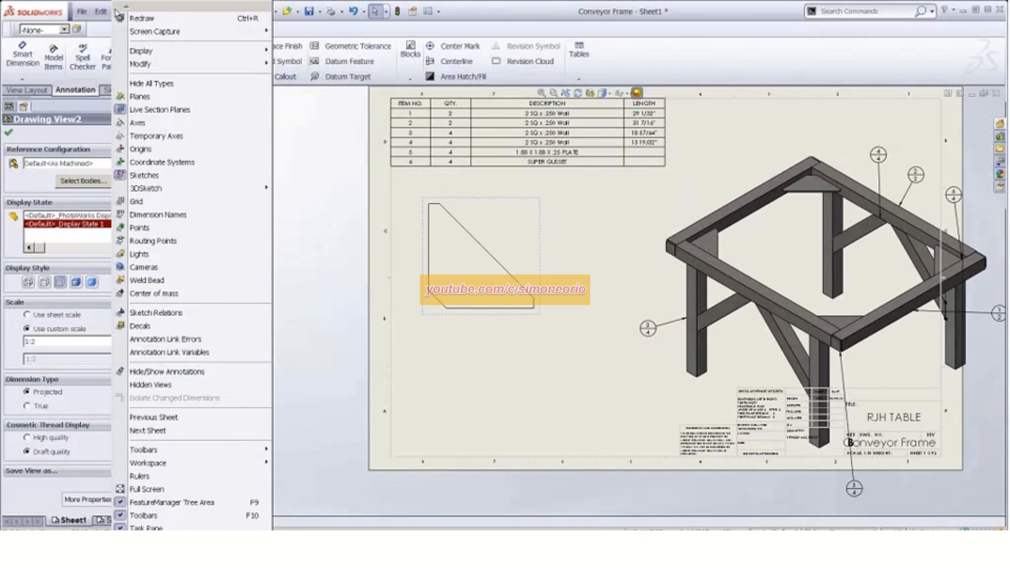
pyautogui.click(158, 284)
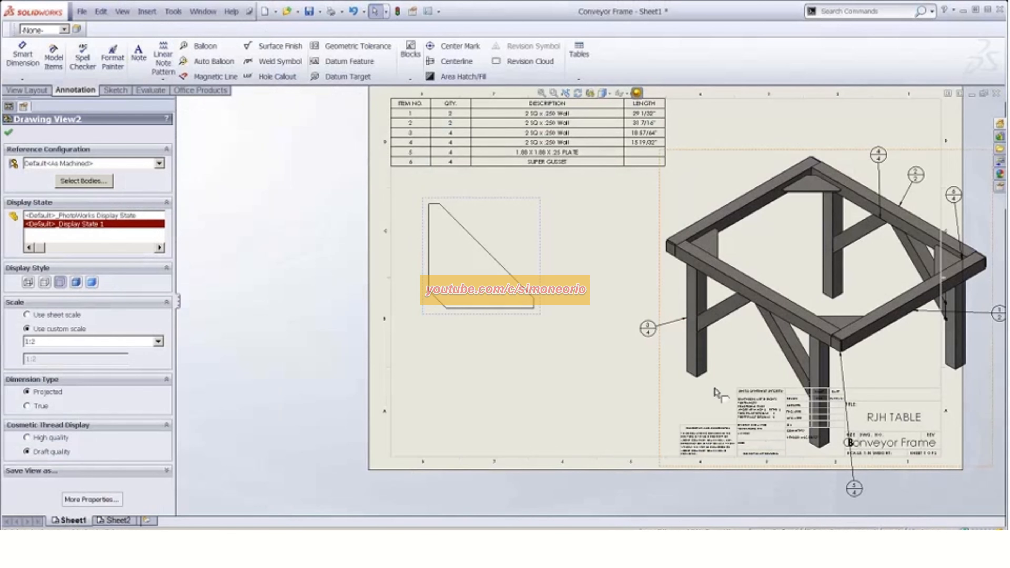
pyautogui.scroll(3, 595, 420)
pyautogui.moveTo(595, 422); pyautogui.dragTo(550, 426, button='middle')
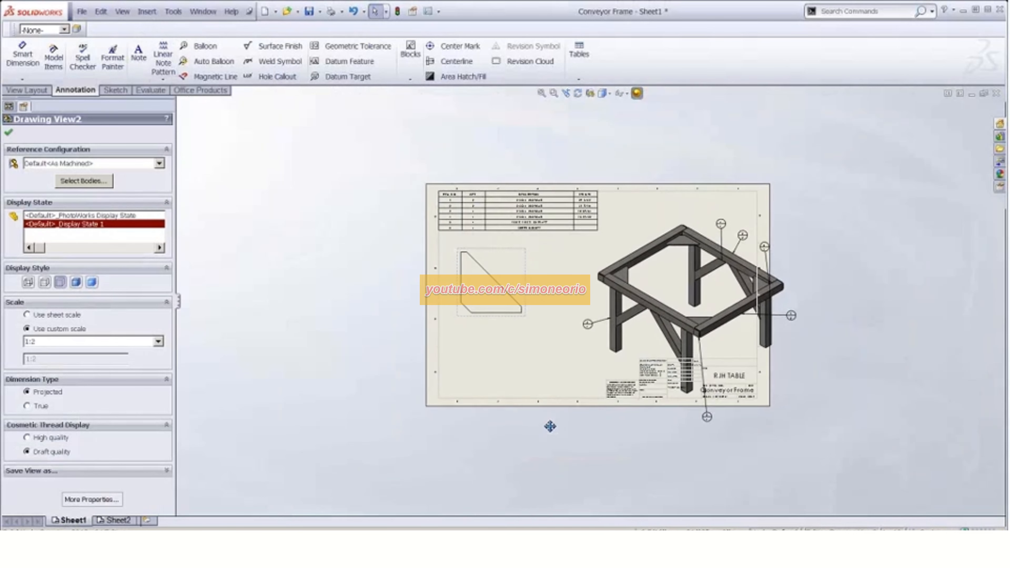
pyautogui.scroll(-1, 550, 426)
pyautogui.scroll(-2, 640, 346)
pyautogui.scroll(3, 401, 181)
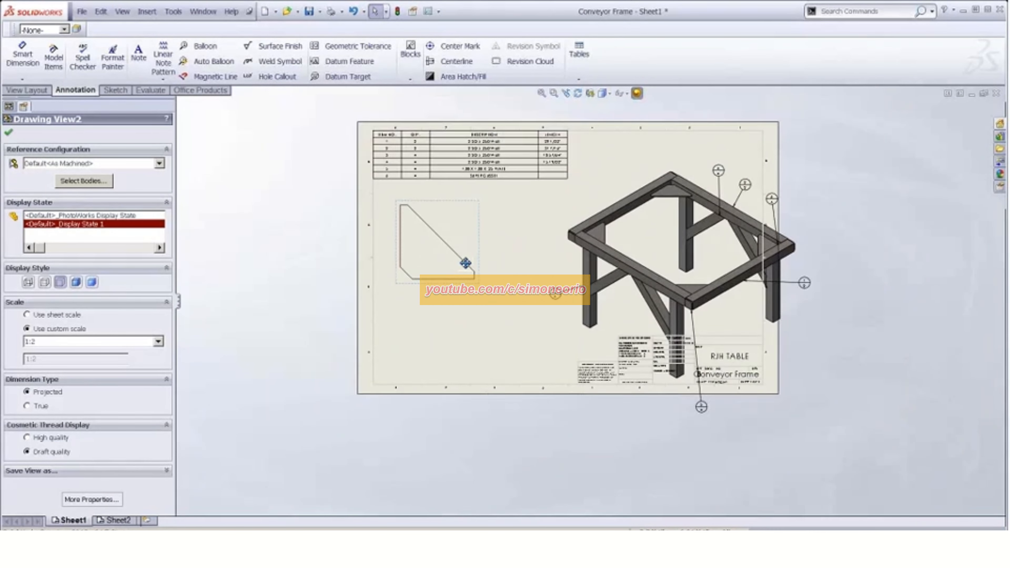
# - Try to insert model items from the entire model into the gusset view, including caterpillar and end treatment annotations
pyautogui.click(55, 63)
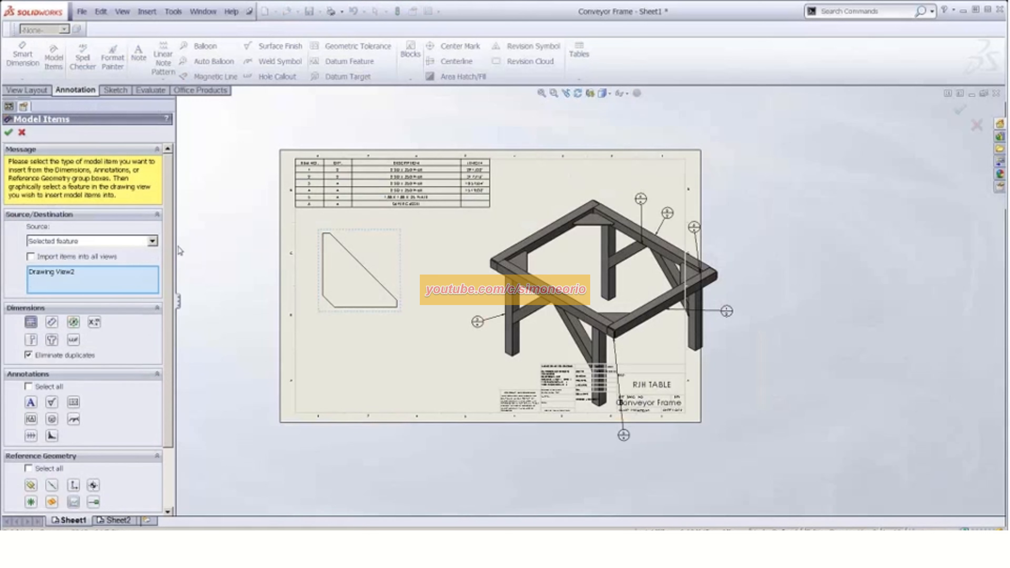
pyautogui.click(143, 242)
pyautogui.click(133, 253)
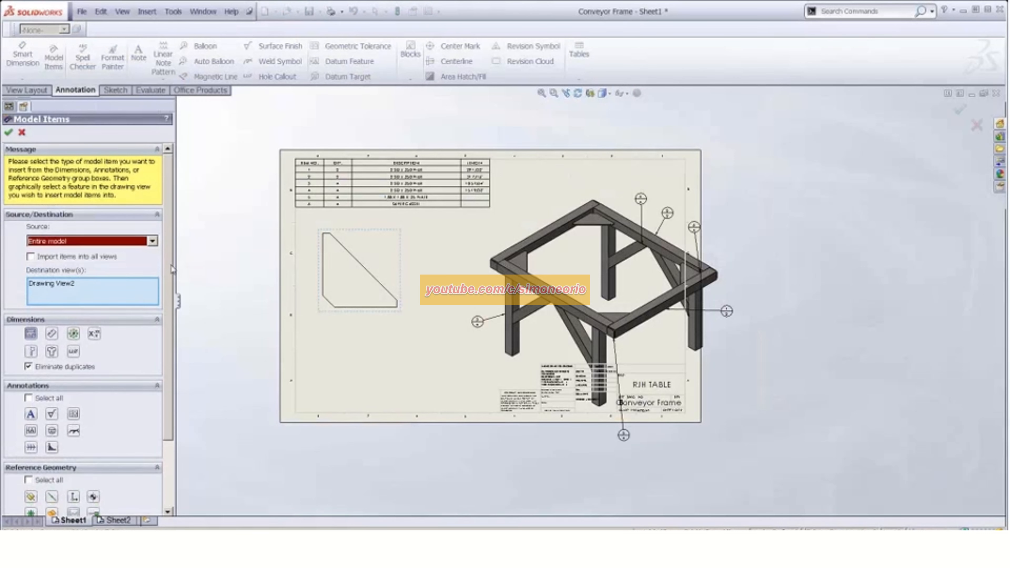
pyautogui.click(114, 238)
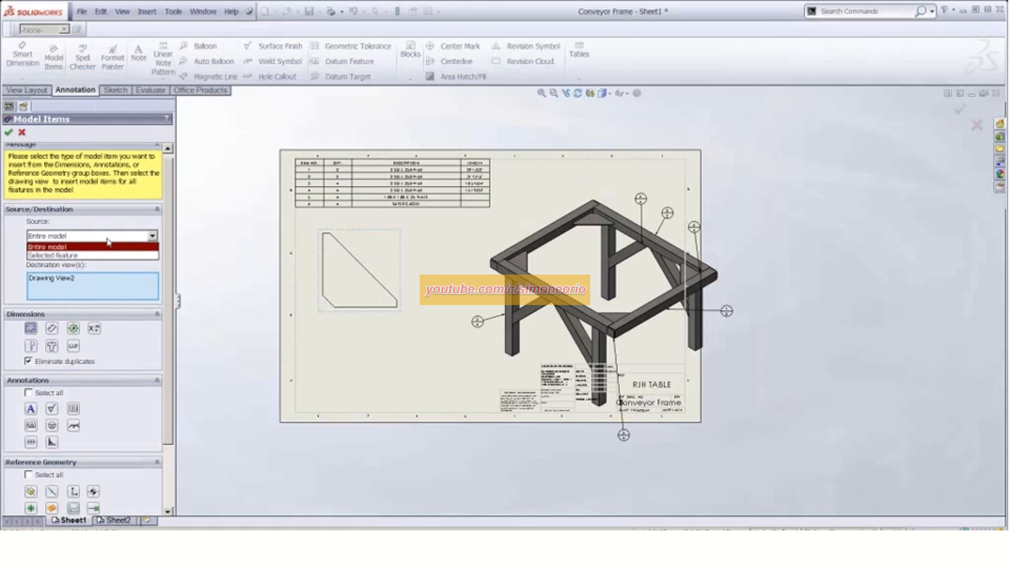
pyautogui.click(104, 246)
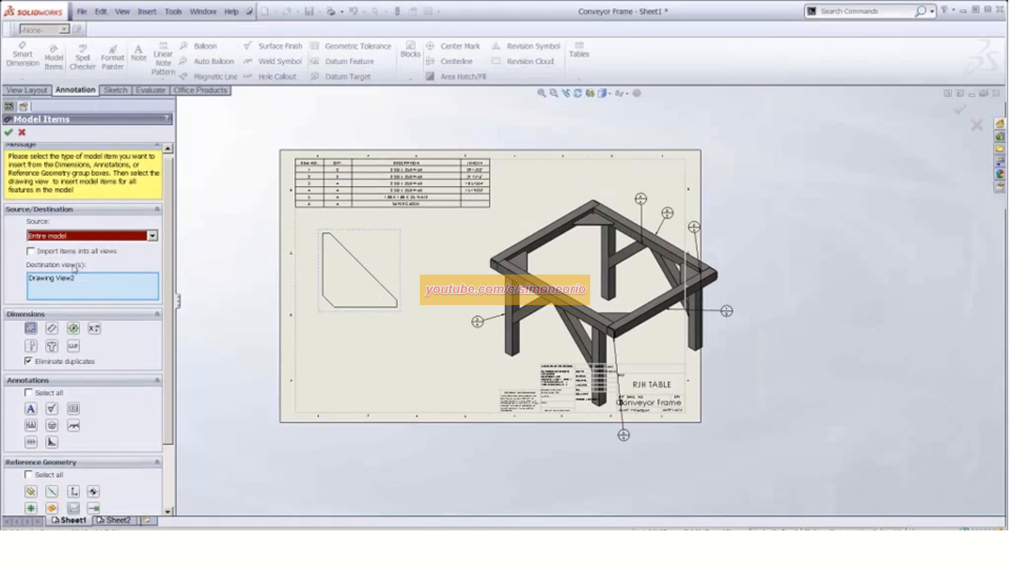
pyautogui.scroll(-3, 79, 278)
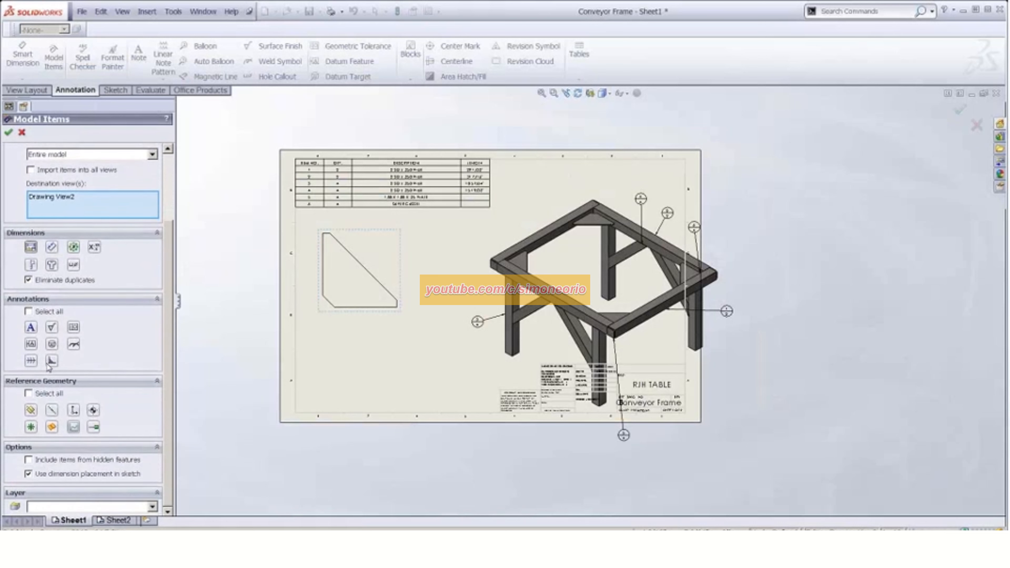
pyautogui.click(29, 364)
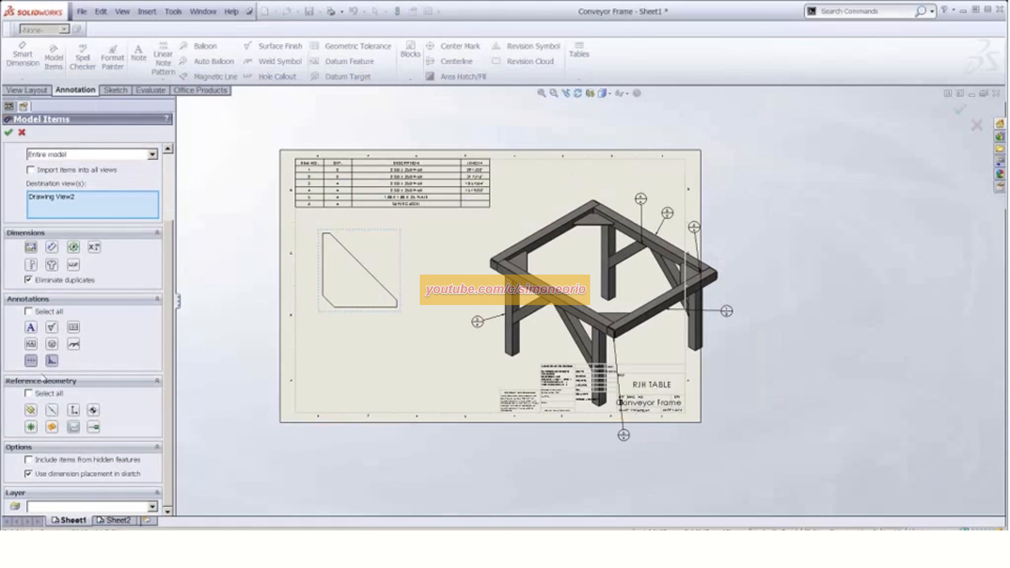
pyautogui.click(8, 134)
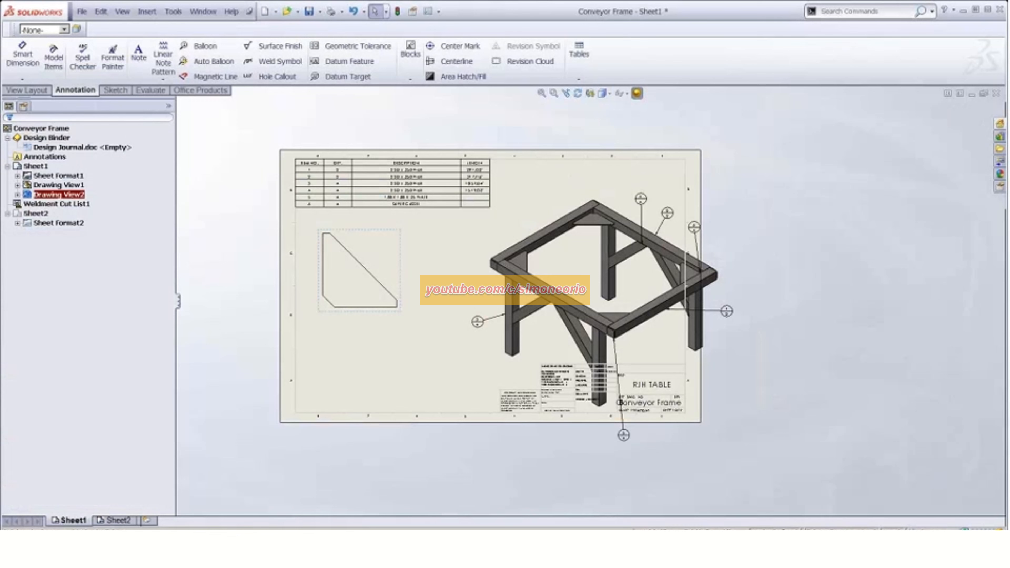
pyautogui.scroll(-8, 549, 301)
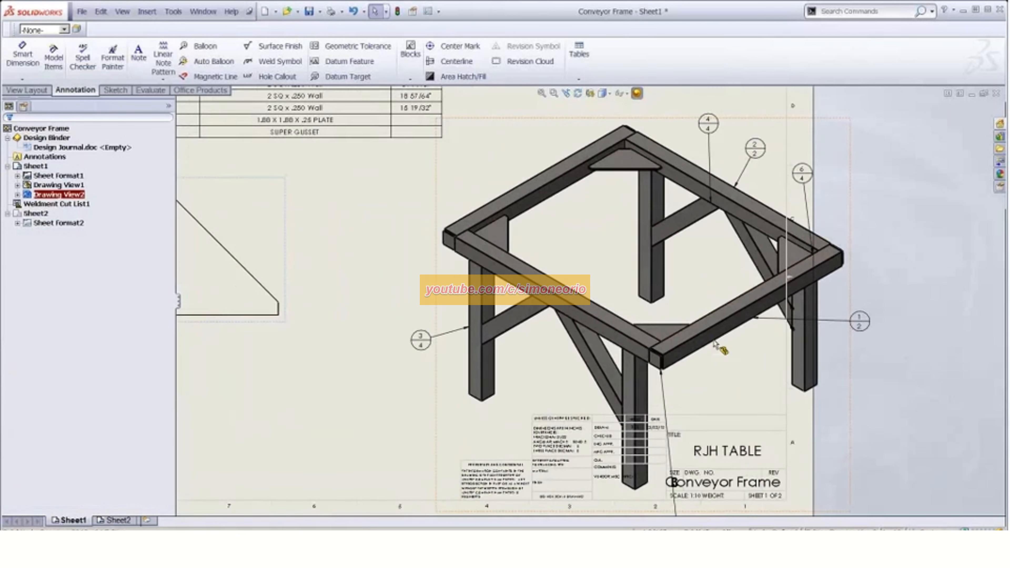
pyautogui.scroll(-5, 750, 318)
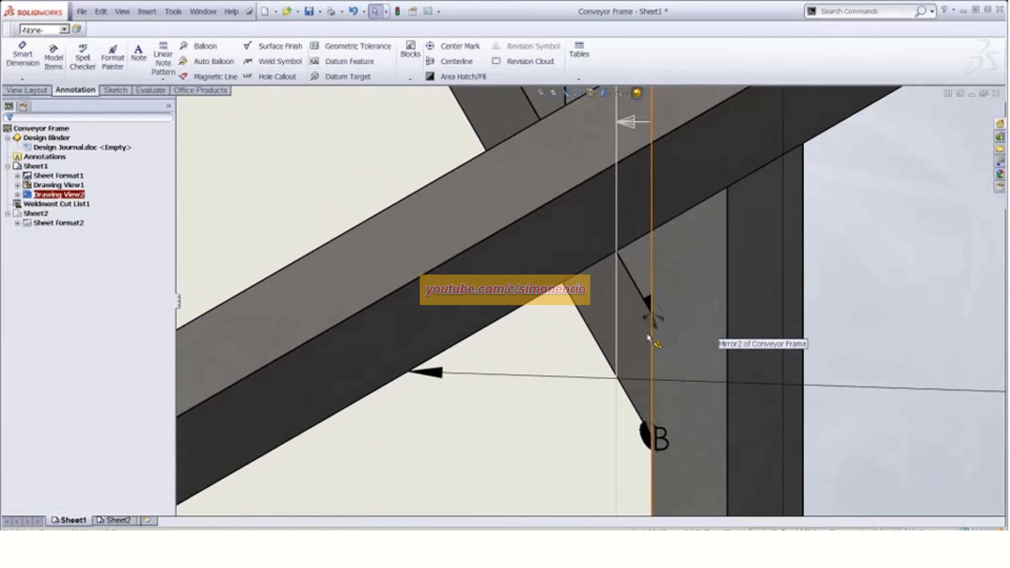
pyautogui.scroll(10, 648, 314)
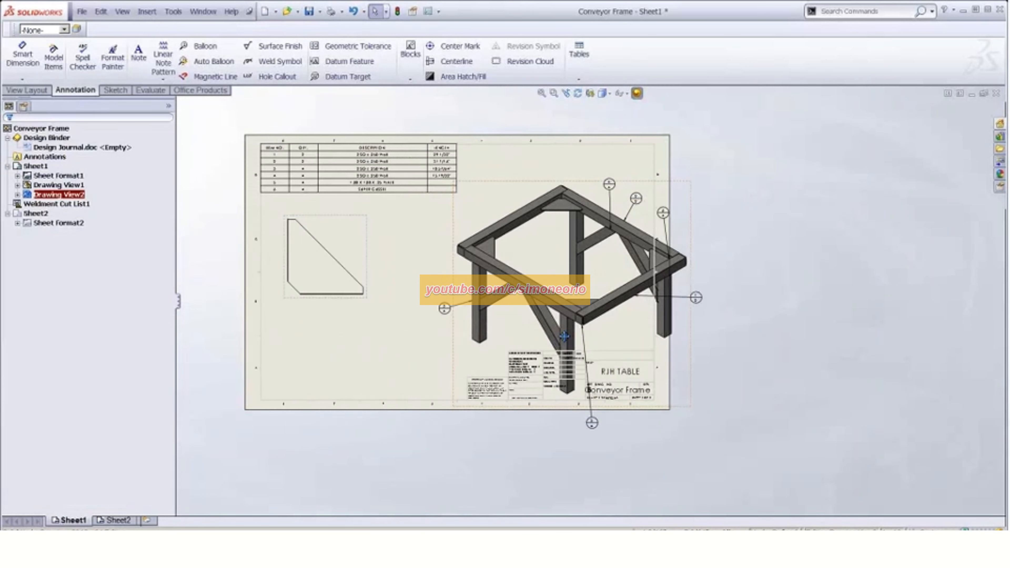
pyautogui.scroll(-4, 601, 317)
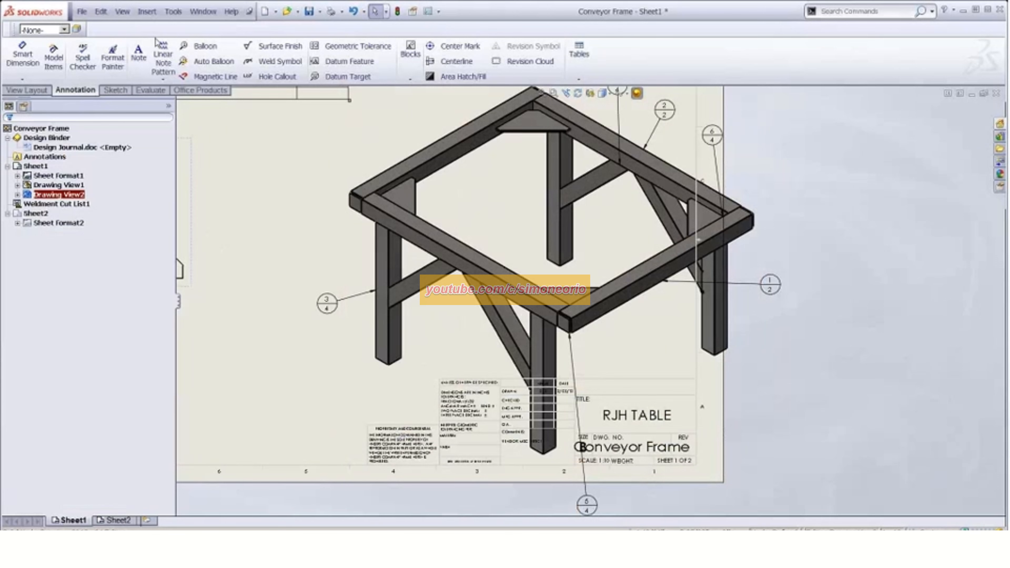
pyautogui.scroll(6, 358, 247)
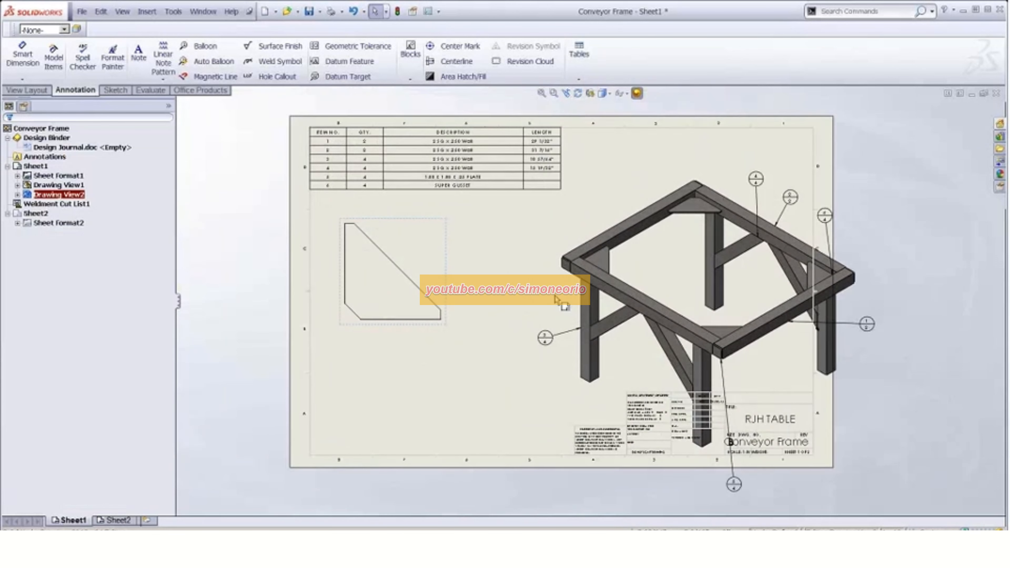
pyautogui.click(122, 11)
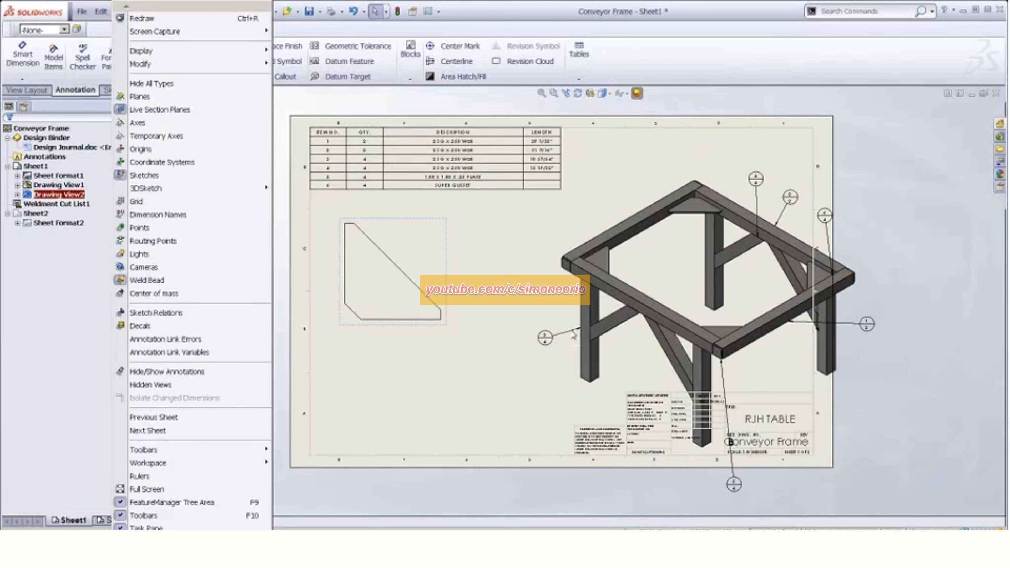
pyautogui.click(457, 355)
pyautogui.scroll(-3, 398, 262)
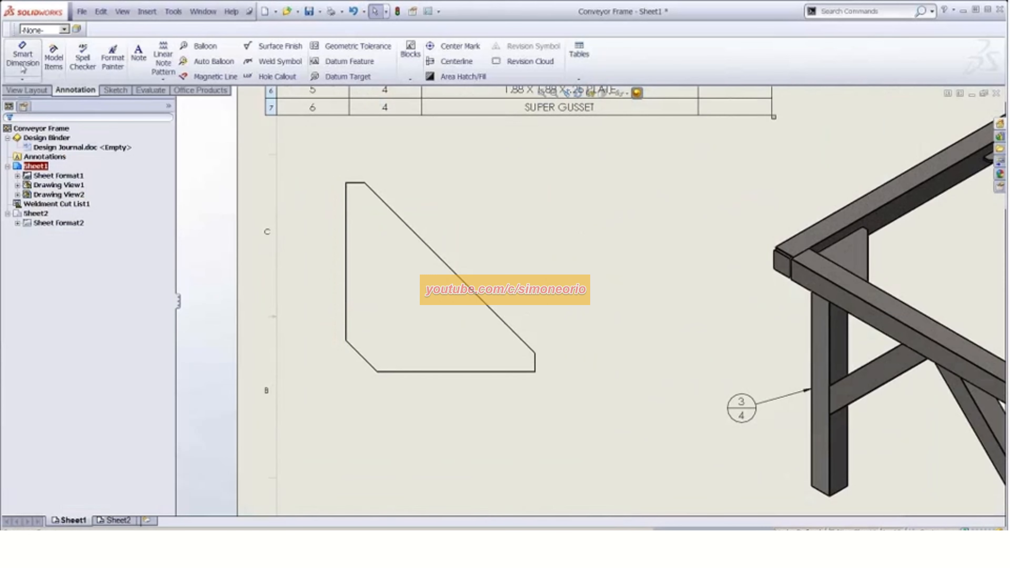
pyautogui.click(23, 60)
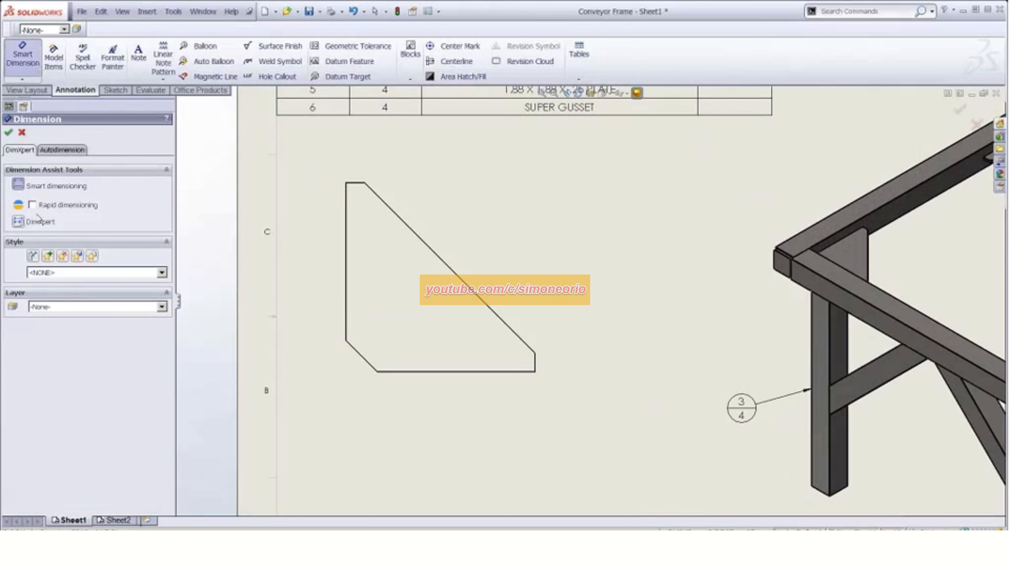
pyautogui.click(347, 242)
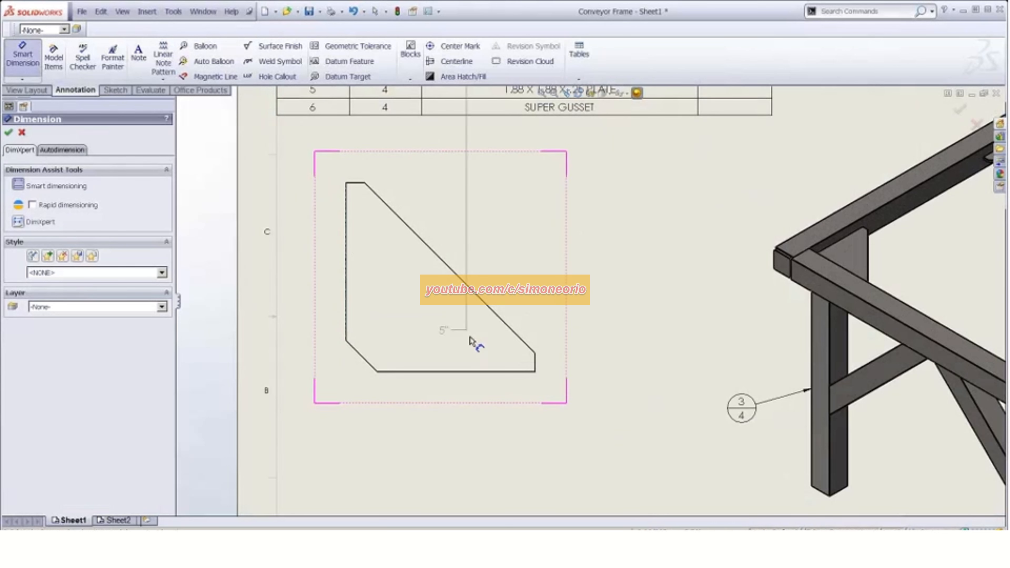
pyautogui.click(473, 372)
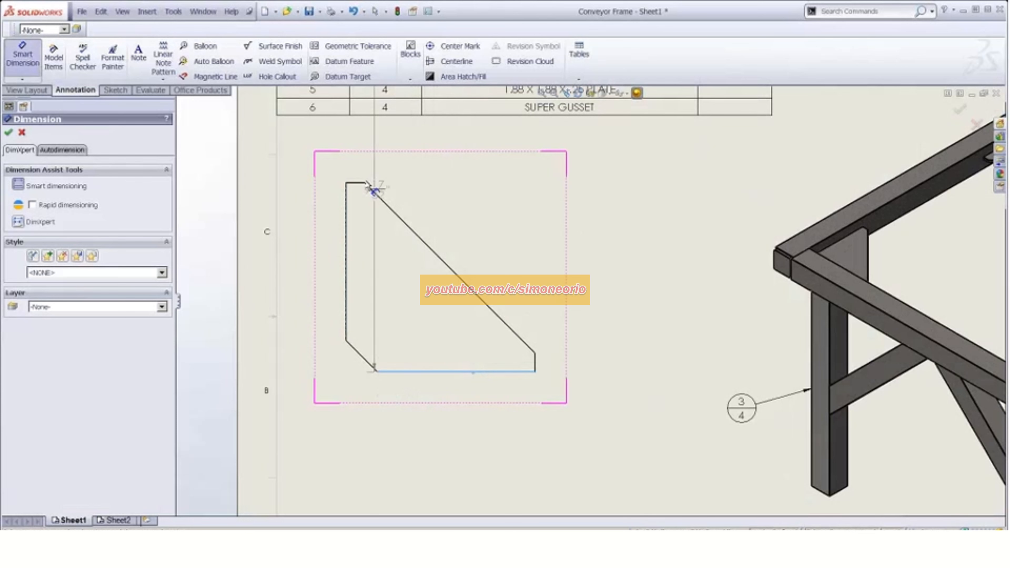
pyautogui.press('Escape')
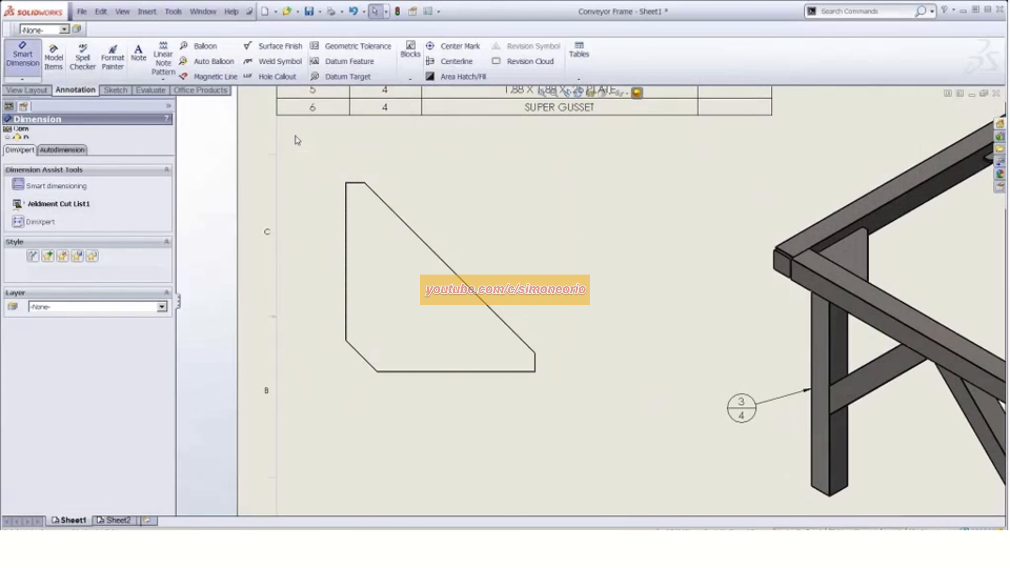
# - Dimension the gusset's overall height beside its sloped side and its overall width above the view
pyautogui.click(352, 183)
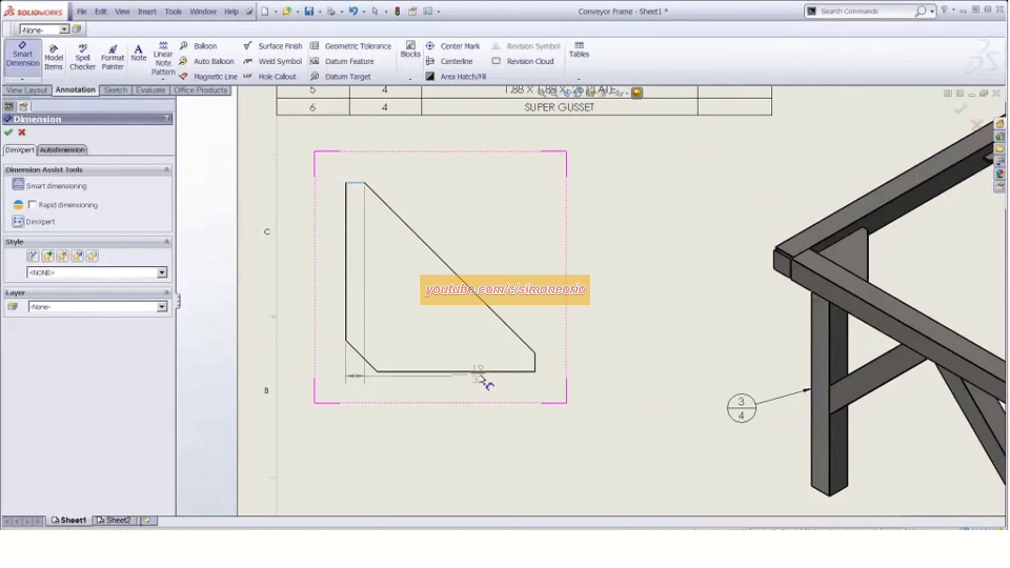
pyautogui.click(481, 372)
pyautogui.click(607, 281)
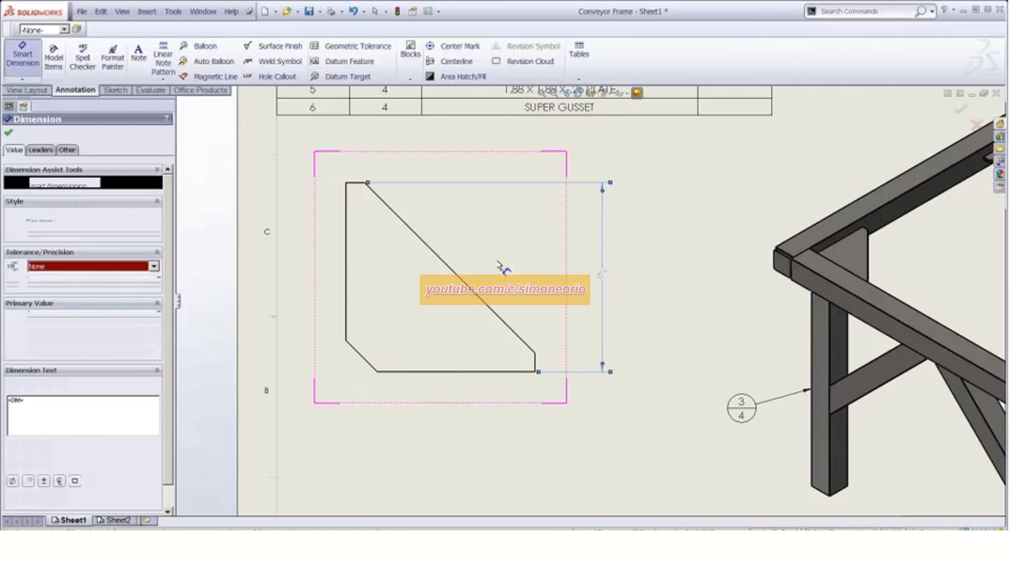
pyautogui.click(536, 362)
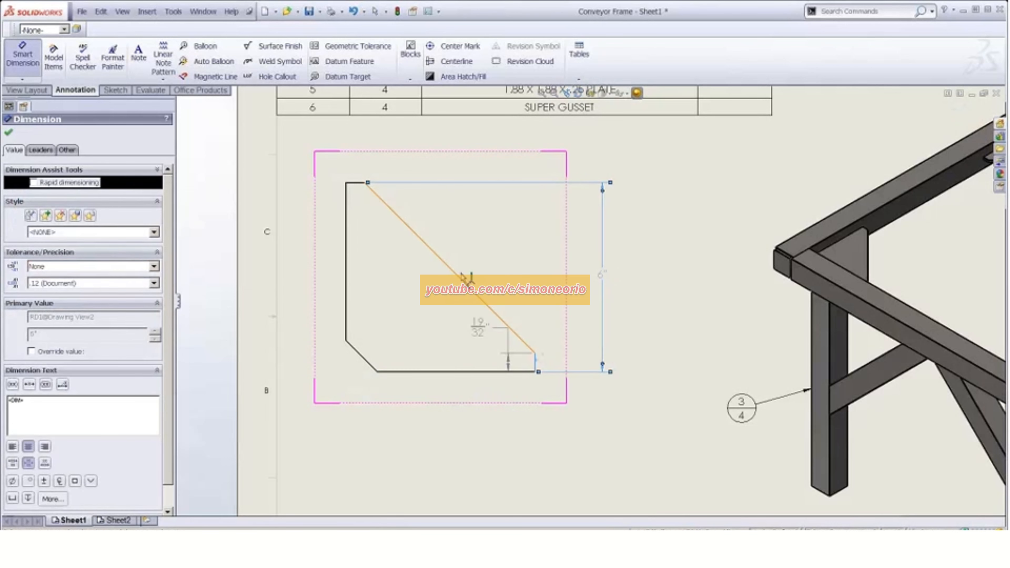
pyautogui.click(347, 193)
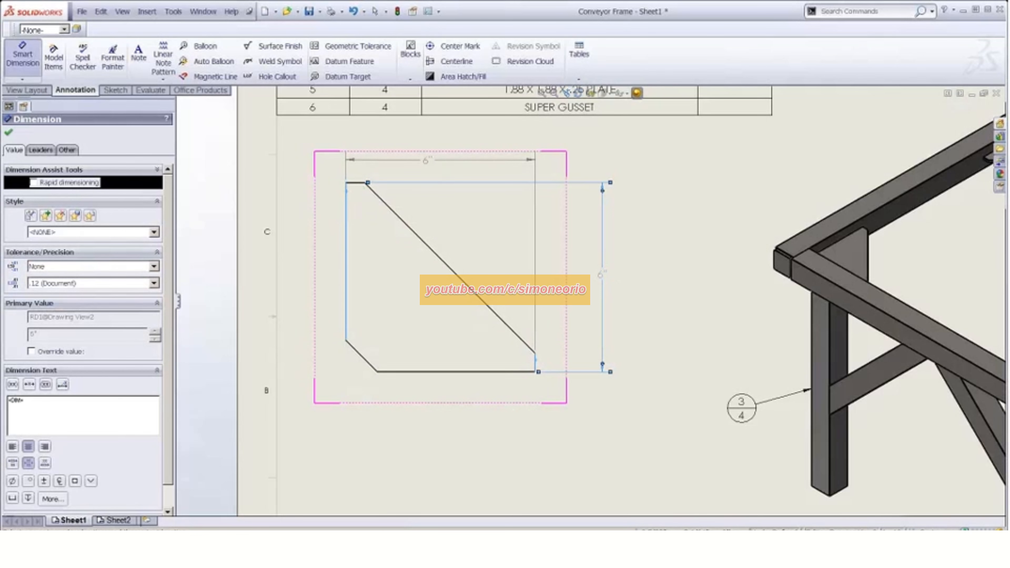
pyautogui.click(427, 160)
pyautogui.click(669, 255)
pyautogui.scroll(2, 571, 311)
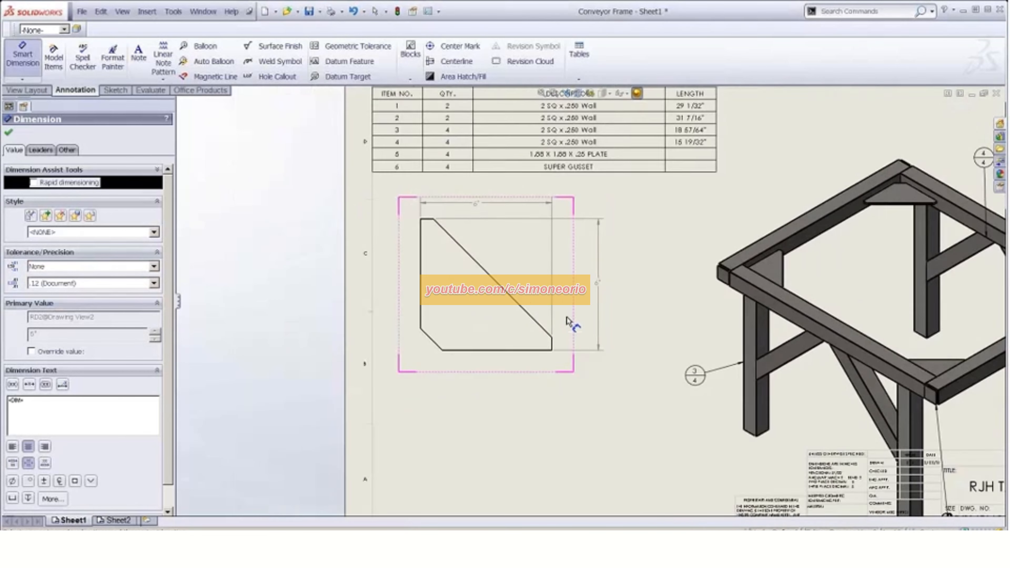
pyautogui.scroll(2, 509, 323)
pyautogui.scroll(-1, 448, 330)
pyautogui.press('Escape')
# - Move the gusset view down and to the left, and project an edge-on side view to its right
pyautogui.moveTo(445, 325)
pyautogui.mouseDown()
pyautogui.moveTo(529, 350)
pyautogui.moveTo(437, 369)
pyautogui.mouseUp()
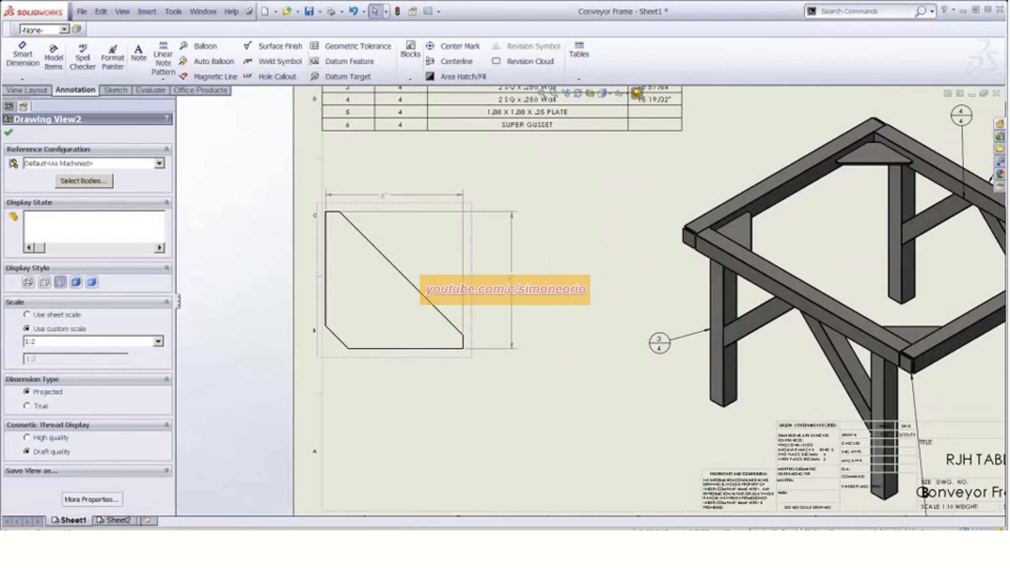
pyautogui.click(26, 90)
pyautogui.click(80, 59)
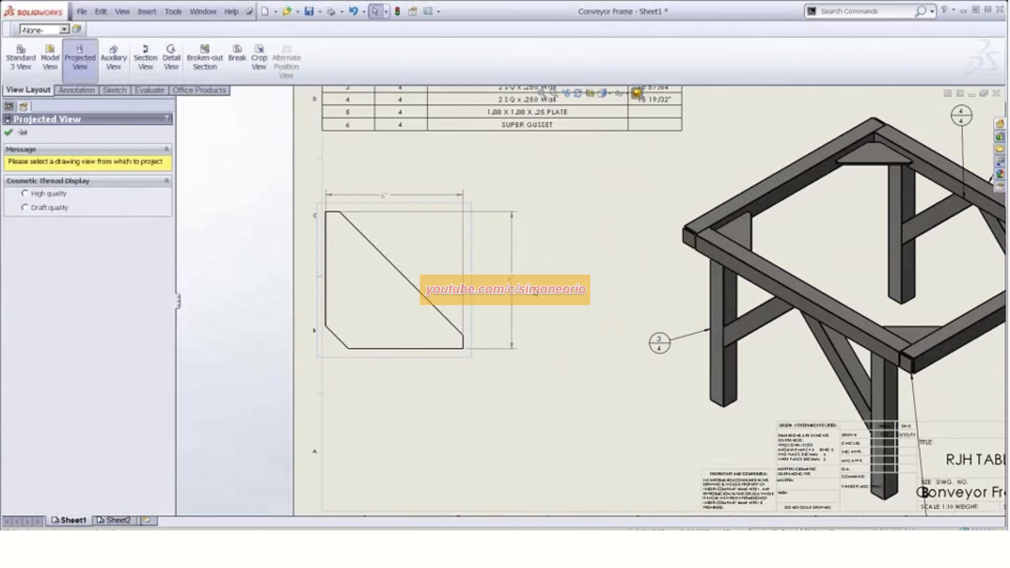
pyautogui.click(566, 346)
pyautogui.click(8, 132)
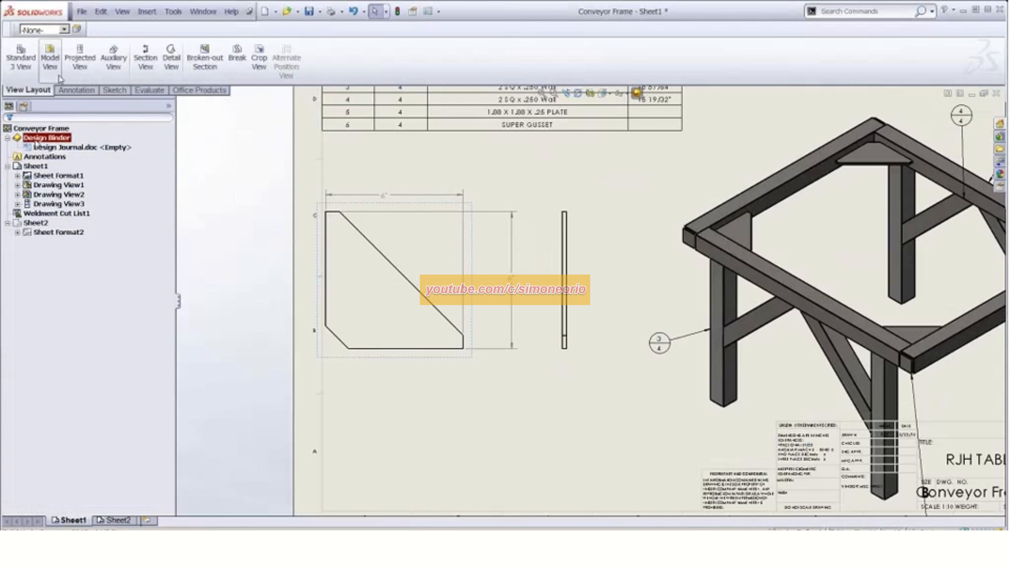
# - Dimension the plate thickness above the gusset's projected side view
pyautogui.click(76, 90)
pyautogui.click(22, 56)
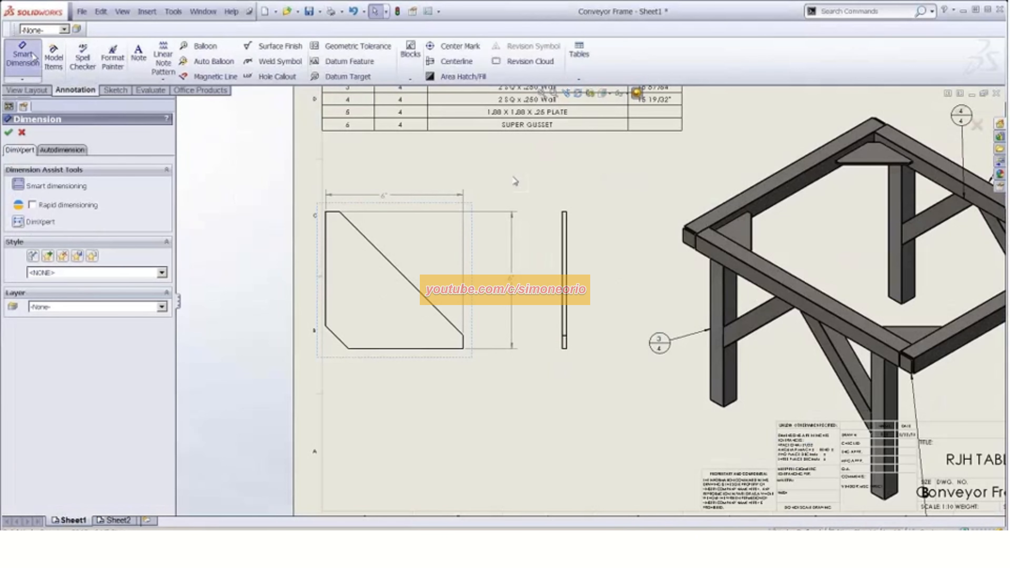
pyautogui.scroll(-4, 515, 181)
pyautogui.click(619, 255)
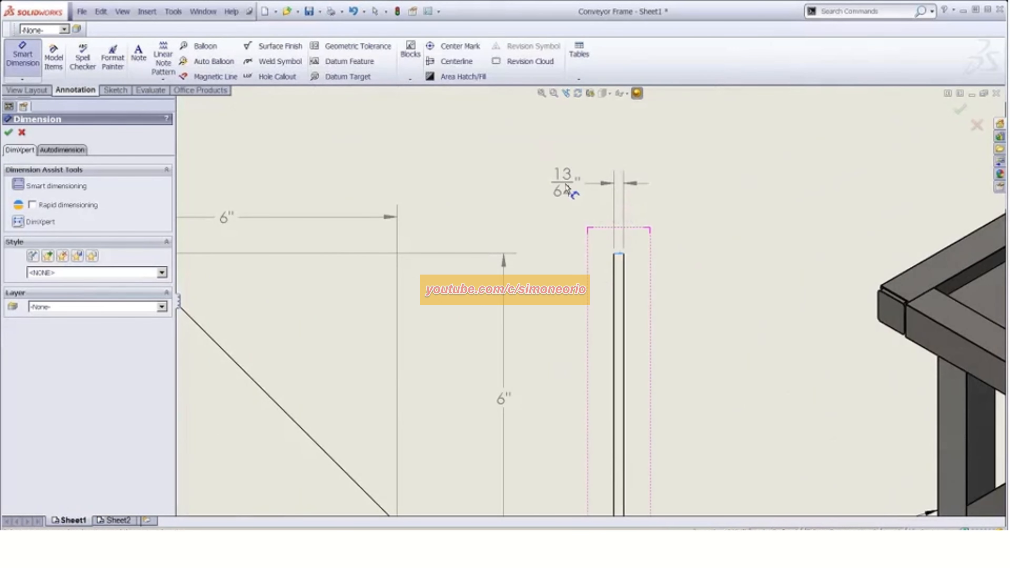
pyautogui.click(560, 181)
pyautogui.scroll(3, 529, 364)
# - Dimension the gusset's short vertical end edge below the lower right corner and append "TYP." to the dimension text
pyautogui.scroll(-2, 557, 343)
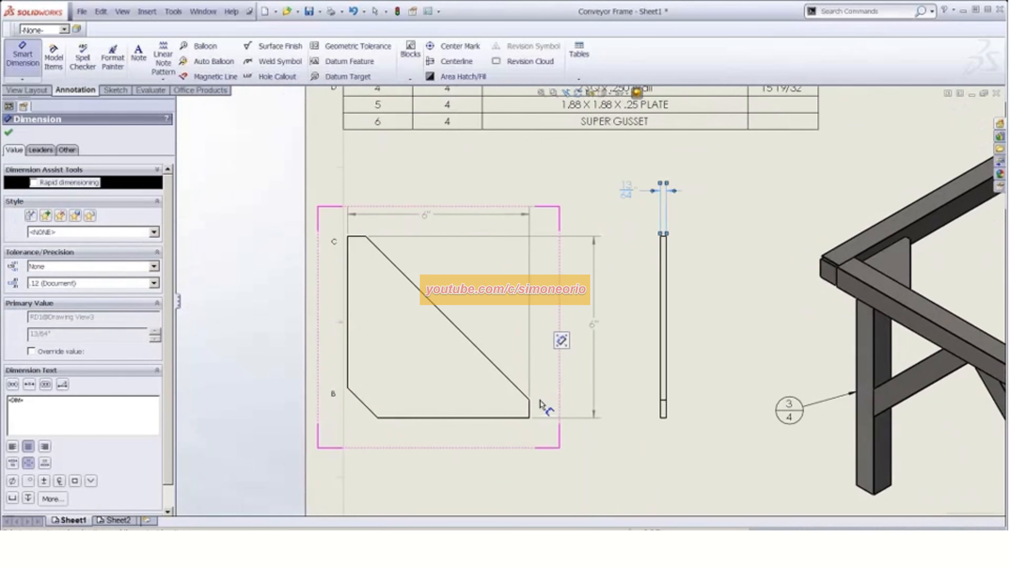
pyautogui.scroll(-2, 540, 404)
pyautogui.click(533, 409)
pyautogui.click(561, 450)
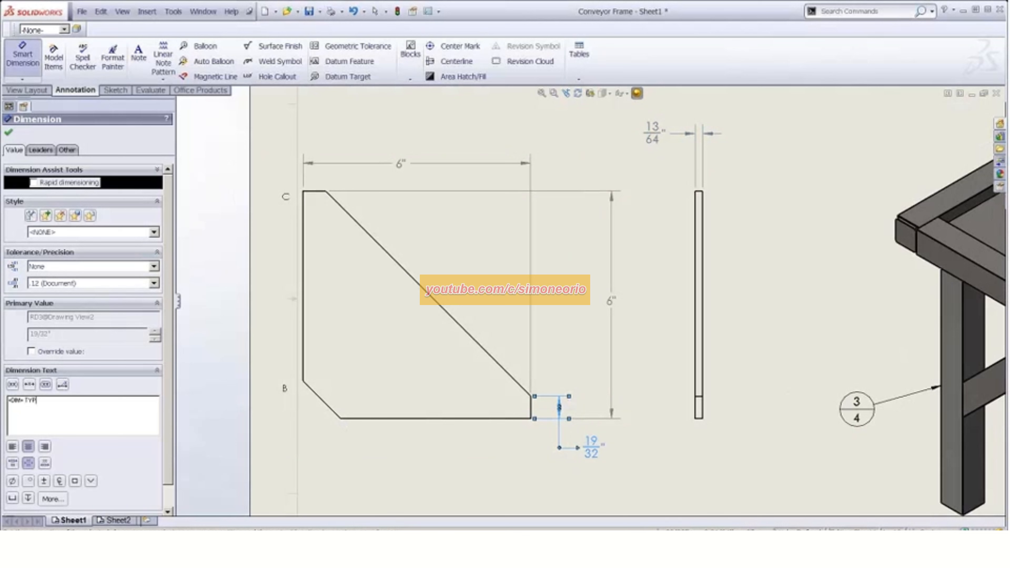
pyautogui.write('.')
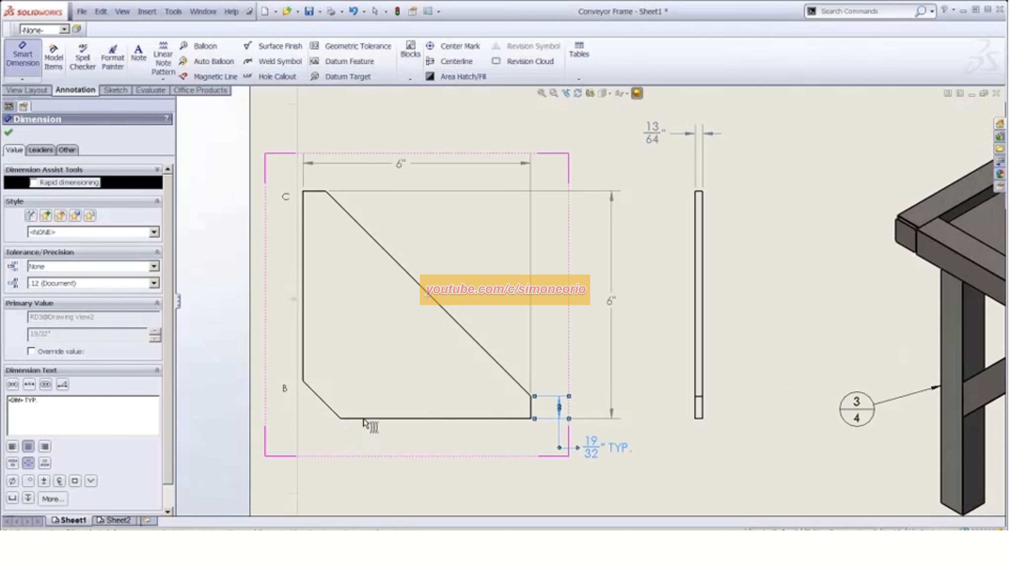
pyautogui.click(312, 396)
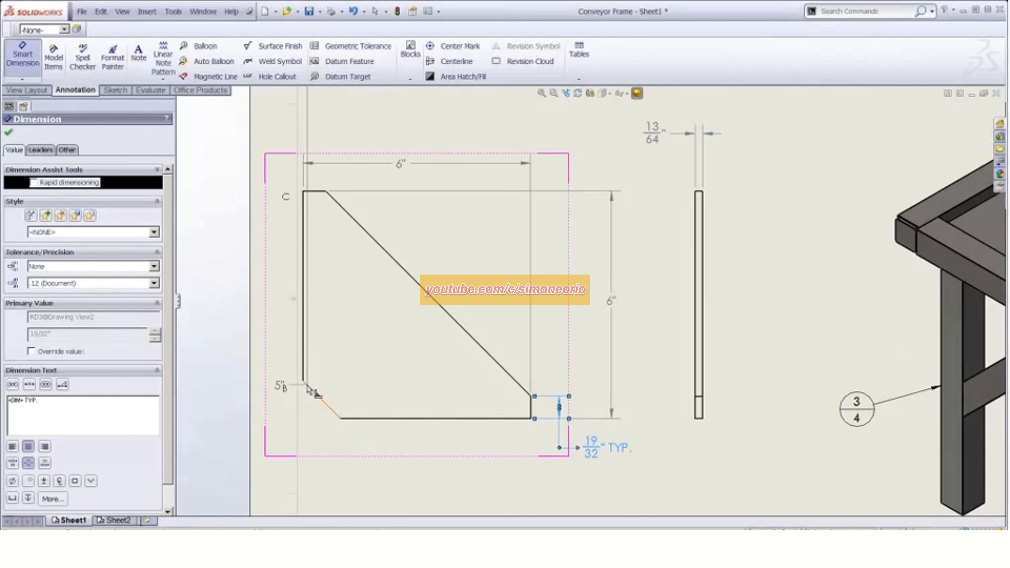
pyautogui.click(341, 419)
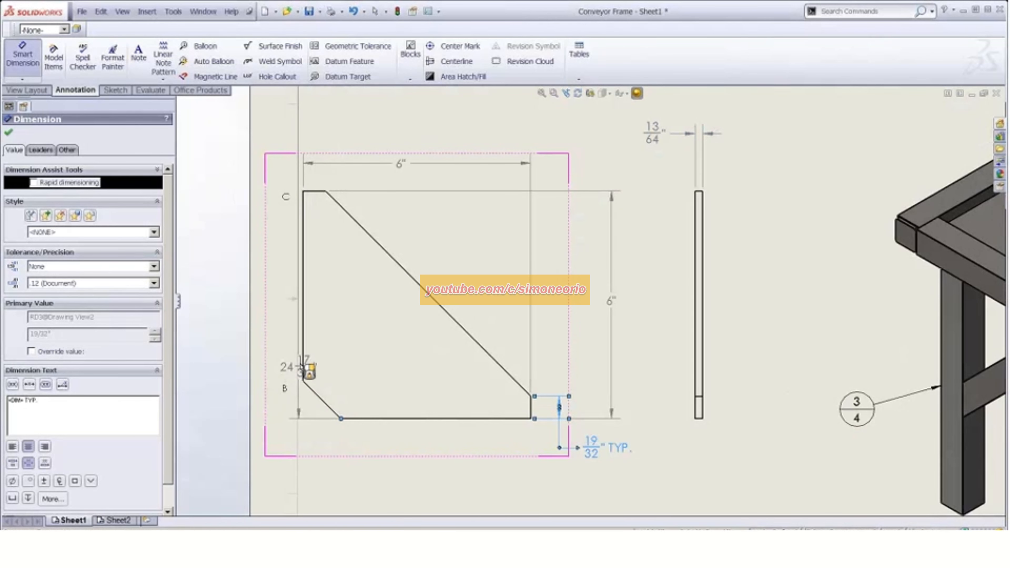
pyautogui.press('Escape')
pyautogui.press('Escape')
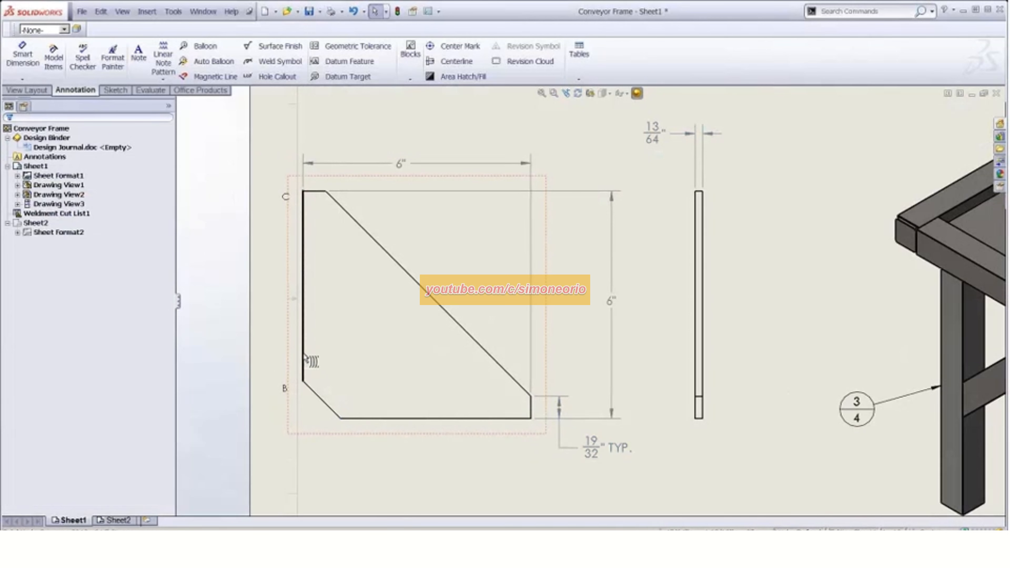
pyautogui.click(307, 360)
pyautogui.press('Escape')
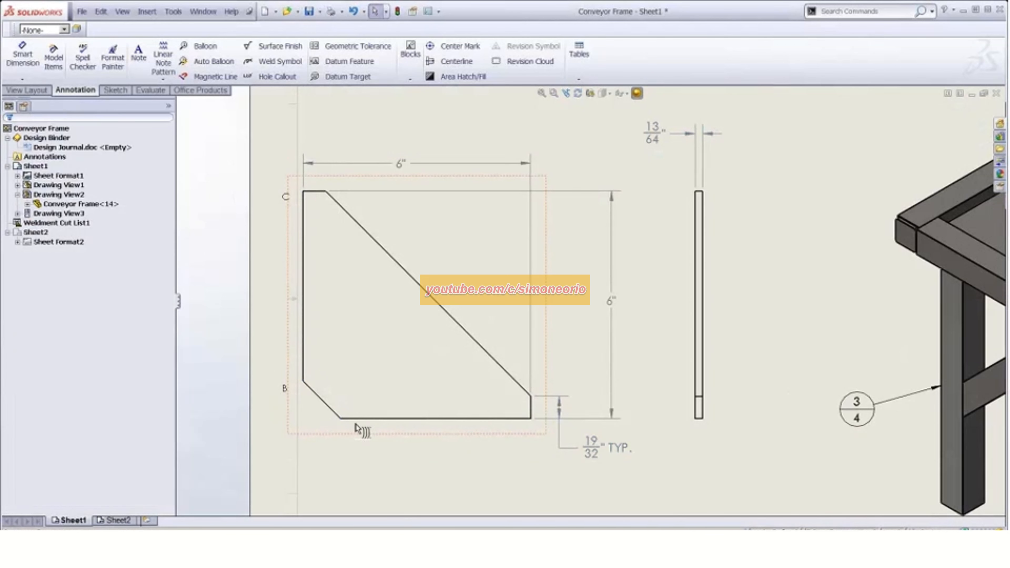
# - Dimension the horizontal width of the gusset's lower-left corner cut below the view and append "TYP." to the dimension text
pyautogui.click(22, 56)
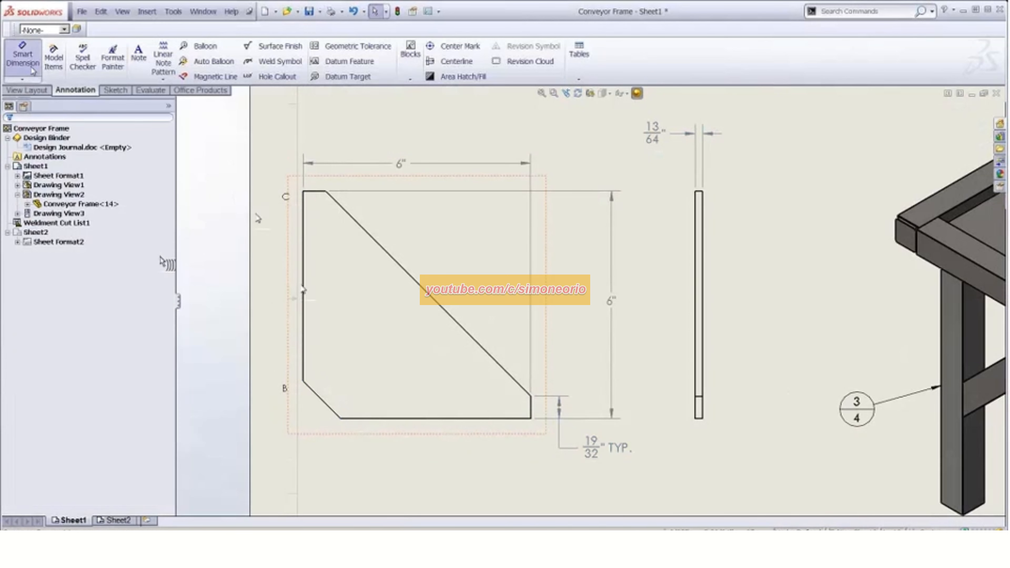
pyautogui.click(305, 328)
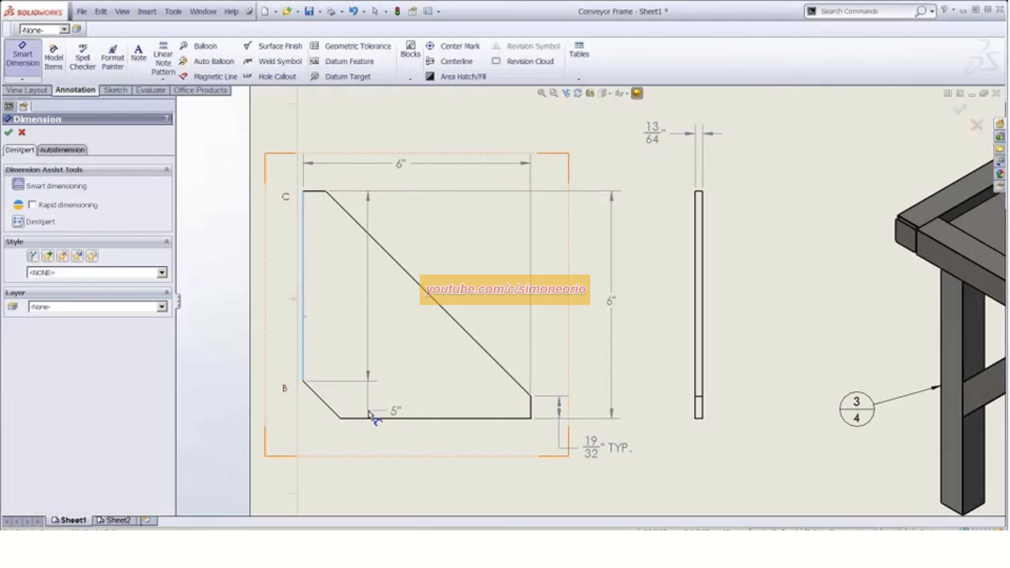
pyautogui.click(341, 418)
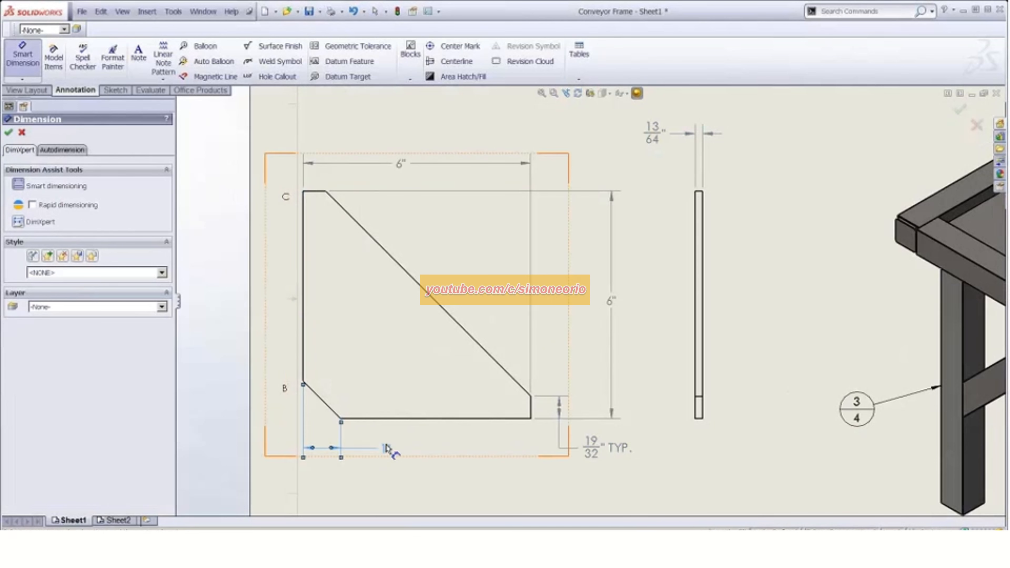
pyautogui.click(409, 452)
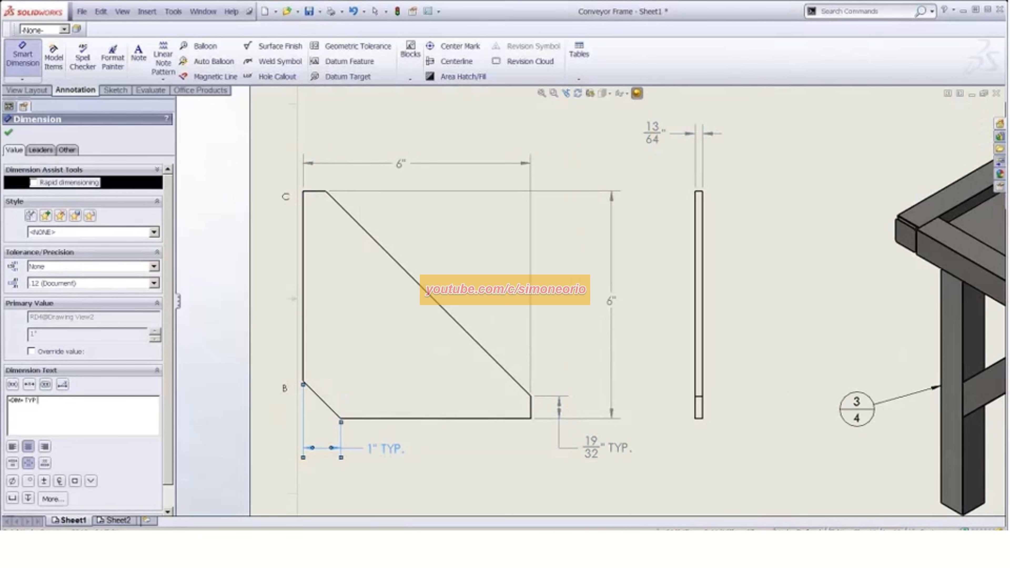
pyautogui.press('f')
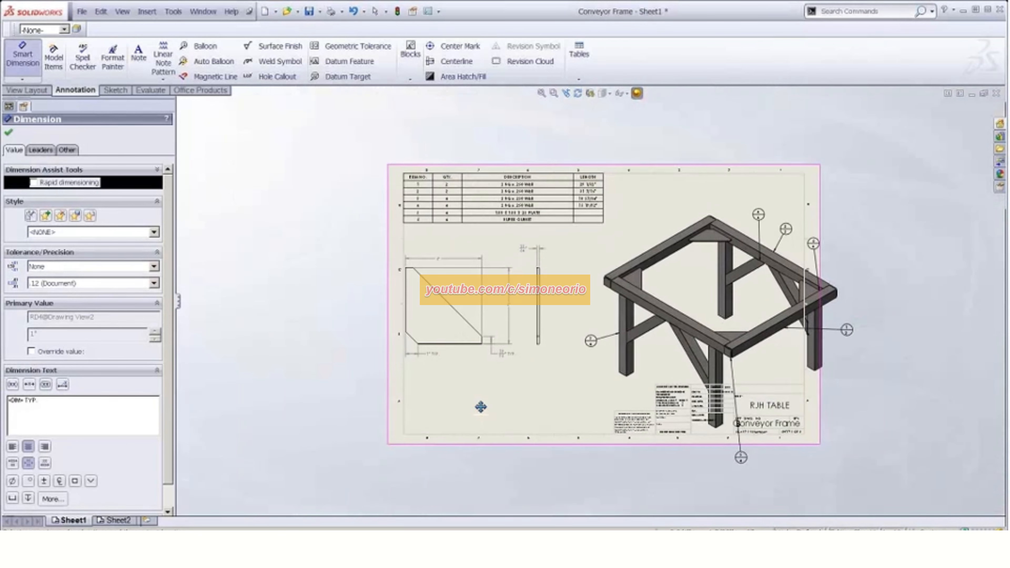
pyautogui.scroll(-2, 481, 407)
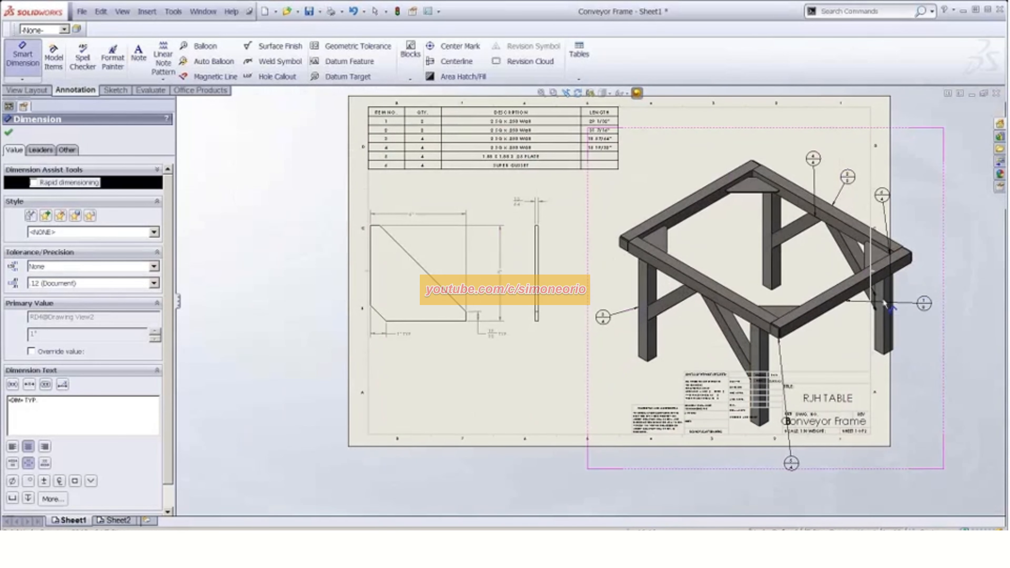
pyautogui.scroll(-1, 861, 319)
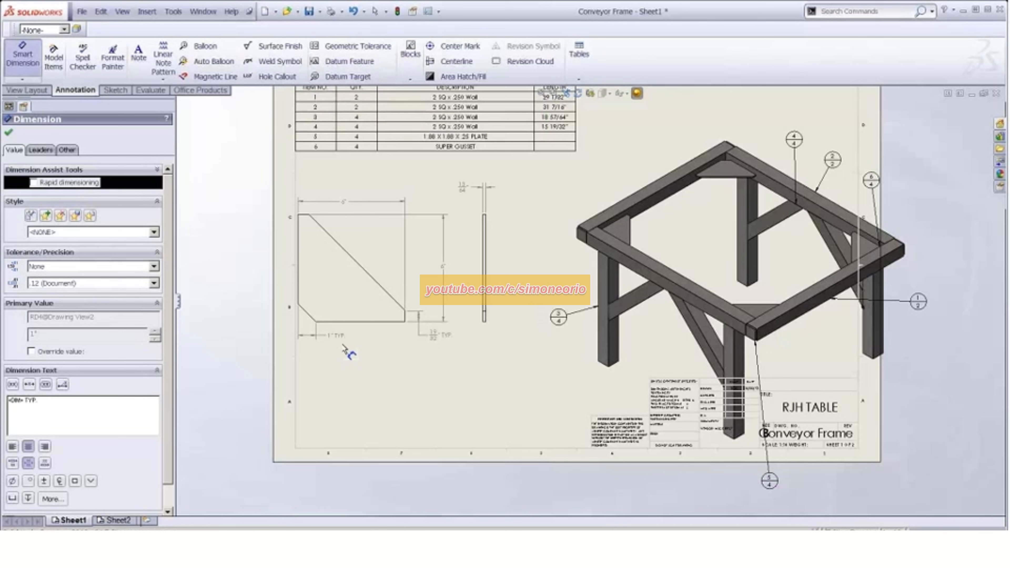
pyautogui.press('f')
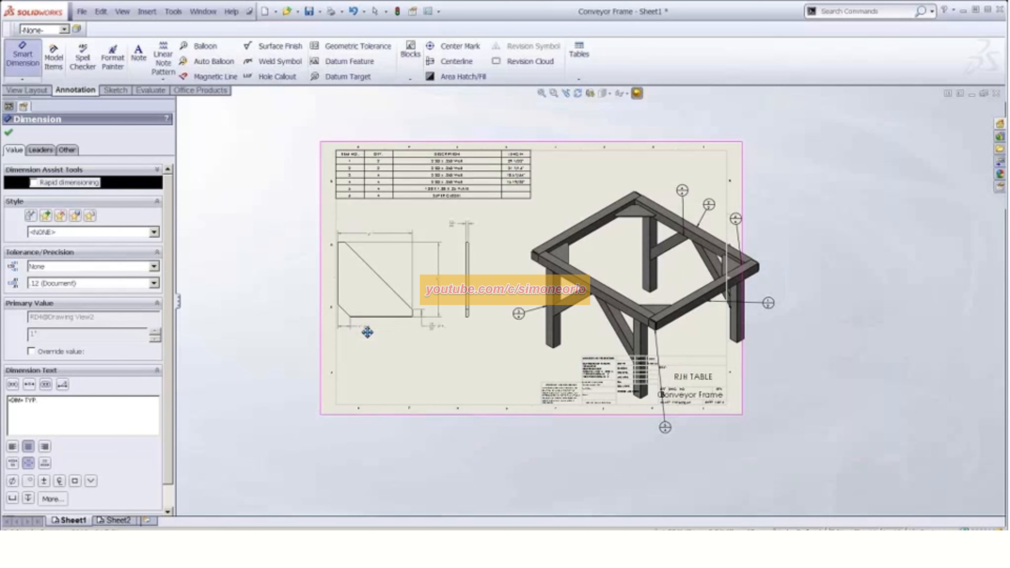
pyautogui.press('Escape')
# - Transfer the gusset view and its projected side view from Sheet1 to Sheet2, and move the isometric frame view left on Sheet1
pyautogui.moveTo(109, 524)
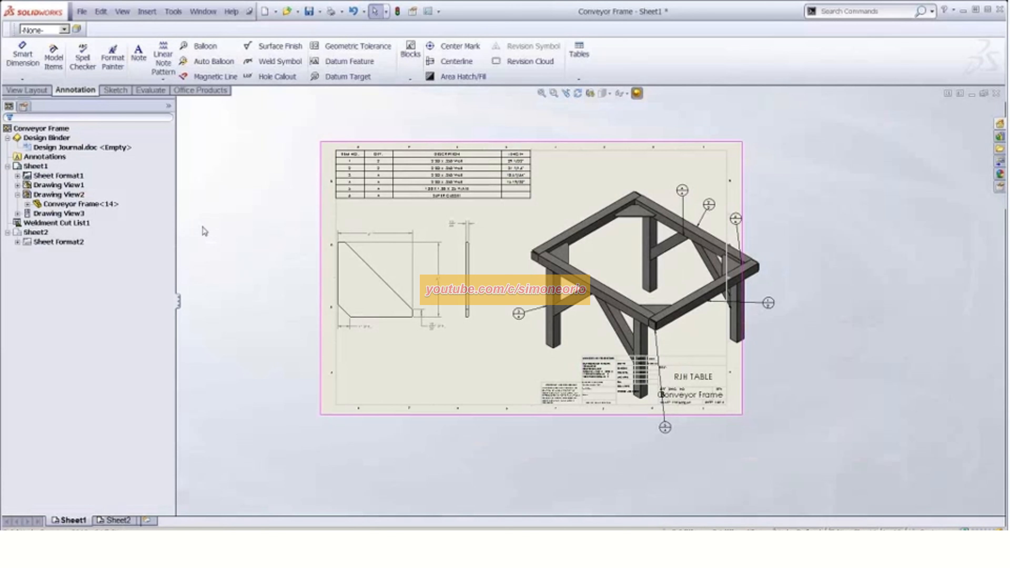
pyautogui.press('f')
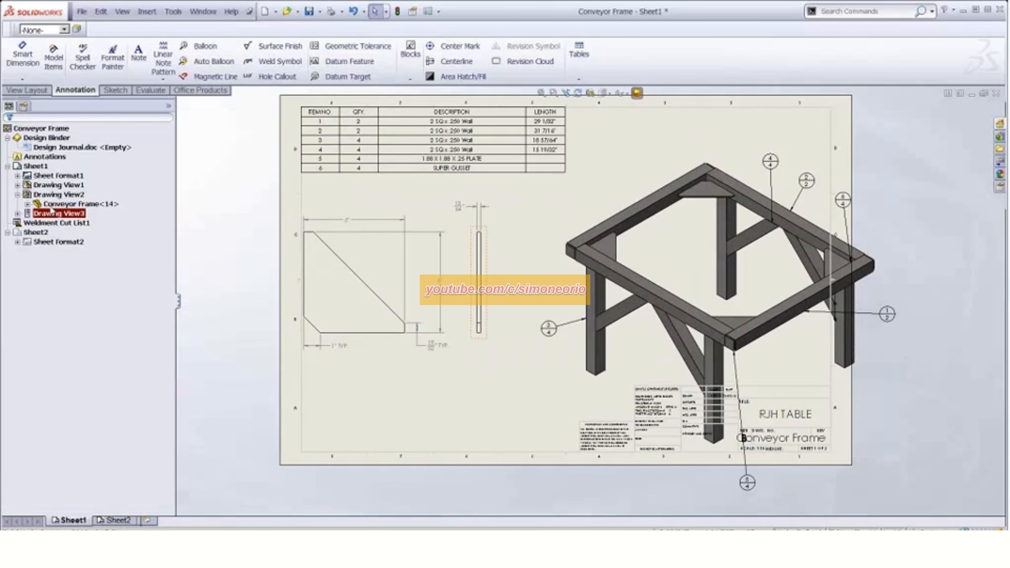
pyautogui.click(381, 342)
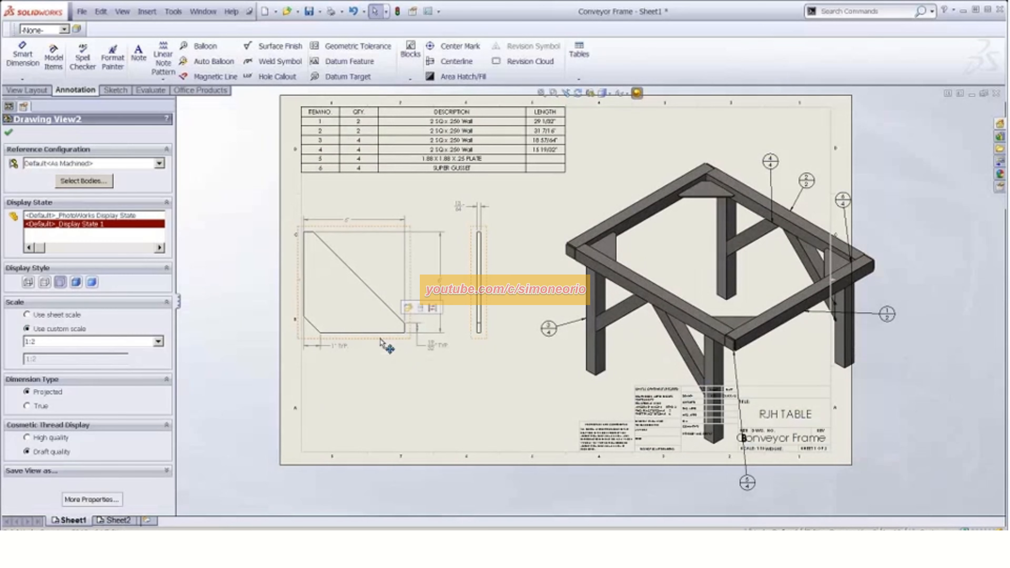
pyautogui.click(5, 133)
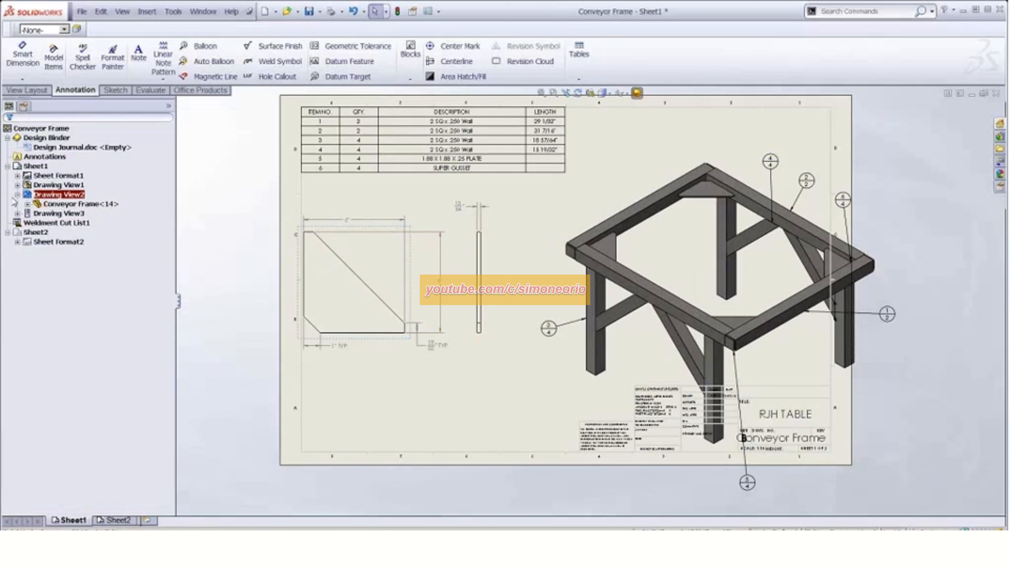
pyautogui.click(18, 195)
pyautogui.click(149, 208)
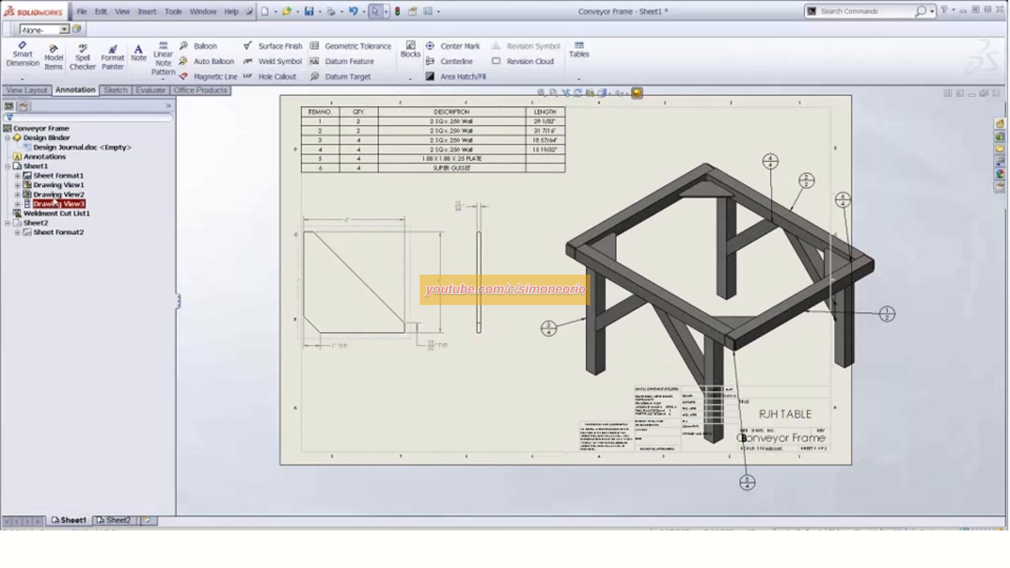
pyautogui.click(55, 197)
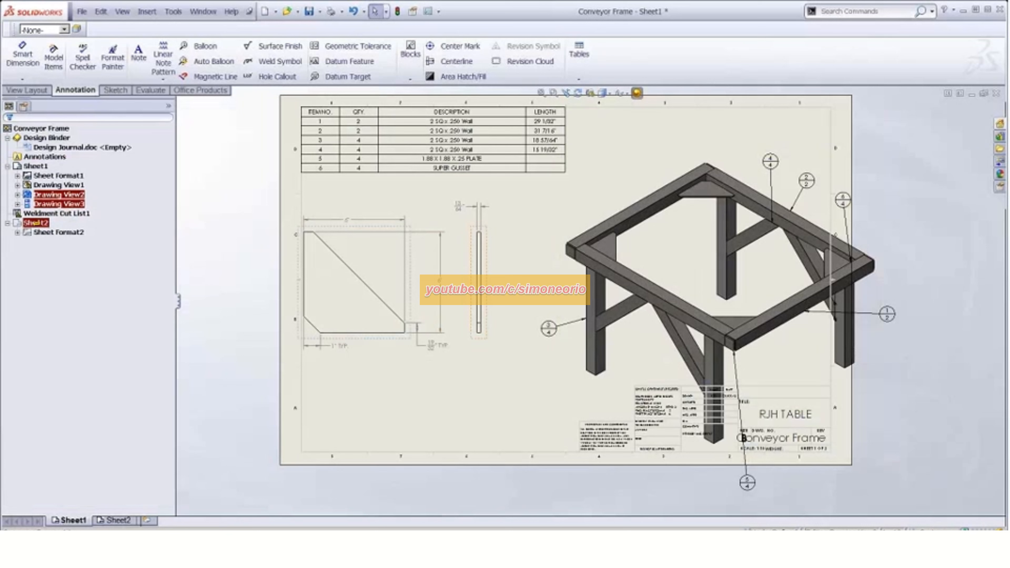
pyautogui.moveTo(37, 223); pyautogui.dragTo(56, 223)
pyautogui.moveTo(44, 224); pyautogui.dragTo(47, 225)
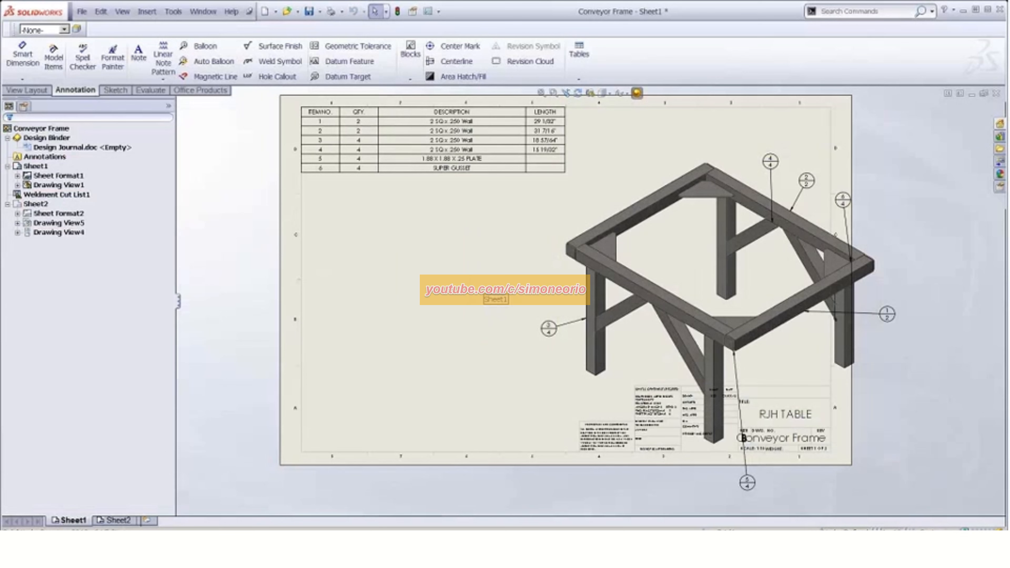
pyautogui.moveTo(561, 262); pyautogui.dragTo(356, 274)
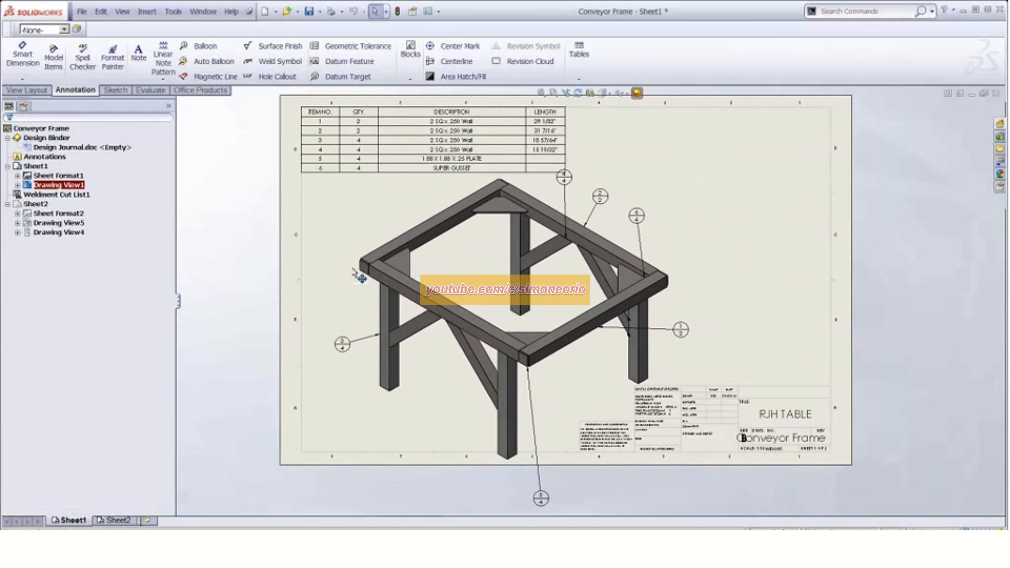
# - On Sheet2, move the gusset view and its side view up and to the right, into the open area above the title block
pyautogui.click(113, 522)
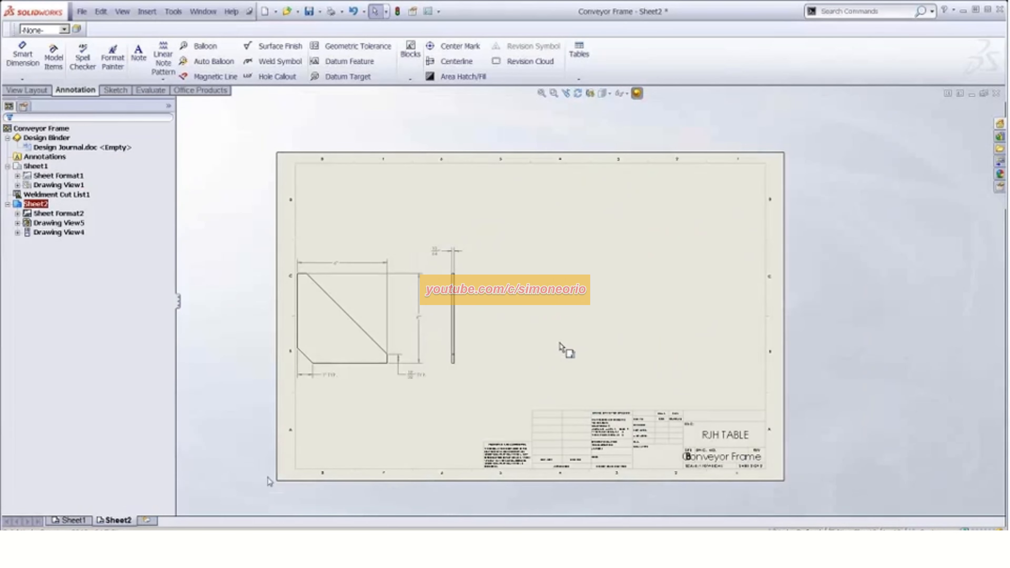
pyautogui.scroll(-4, 474, 355)
pyautogui.moveTo(477, 338); pyautogui.dragTo(589, 320)
pyautogui.moveTo(383, 311); pyautogui.dragTo(466, 267)
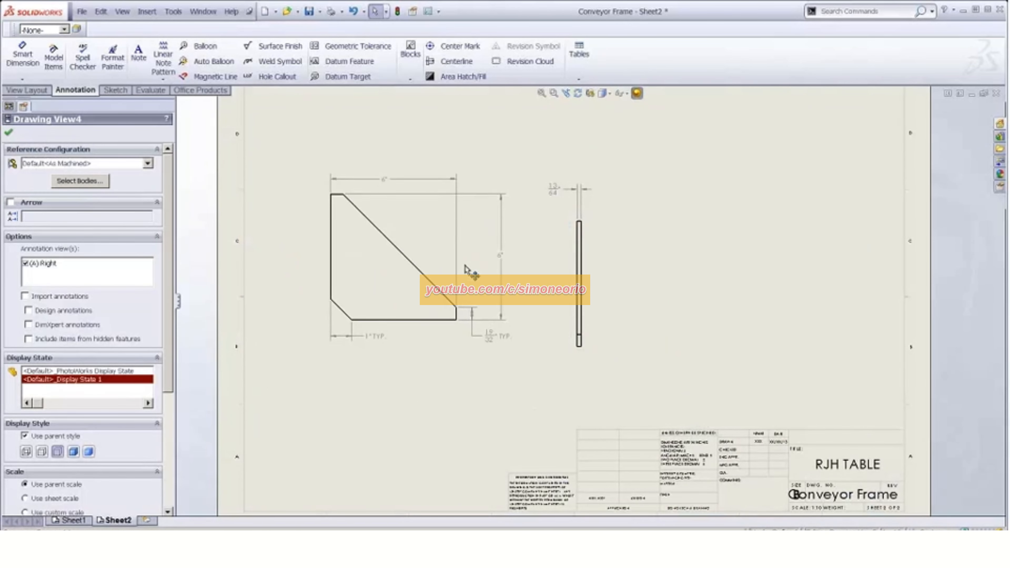
pyautogui.click(579, 330)
pyautogui.scroll(-1, 581, 332)
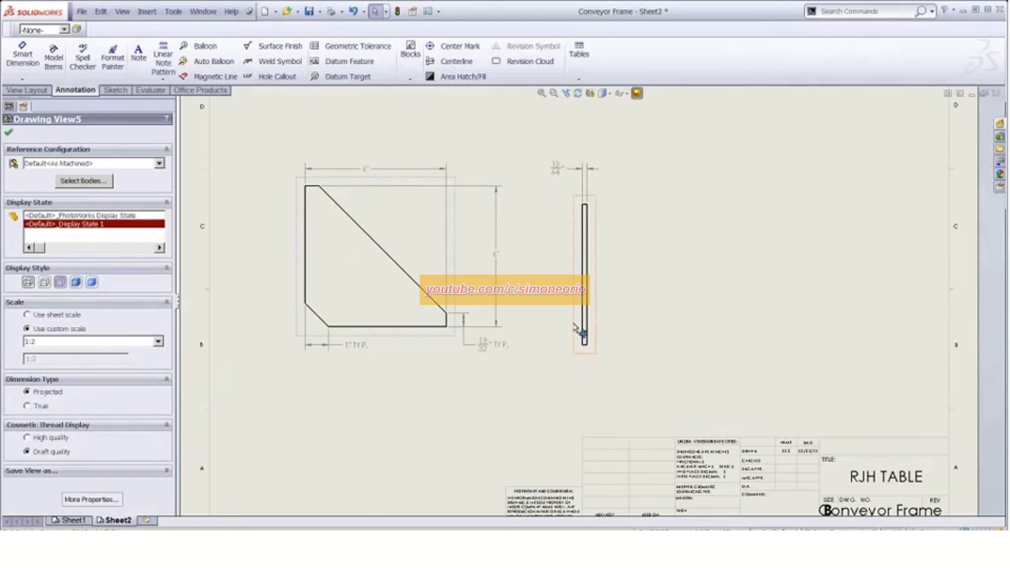
pyautogui.moveTo(581, 332)
pyautogui.mouseDown()
pyautogui.moveTo(553, 315)
pyautogui.moveTo(593, 271)
pyautogui.moveTo(606, 321)
pyautogui.moveTo(503, 262)
pyautogui.moveTo(416, 328)
pyautogui.moveTo(599, 258)
pyautogui.moveTo(576, 296)
pyautogui.moveTo(576, 285)
pyautogui.moveTo(580, 301)
pyautogui.mouseUp()
pyautogui.click(538, 345)
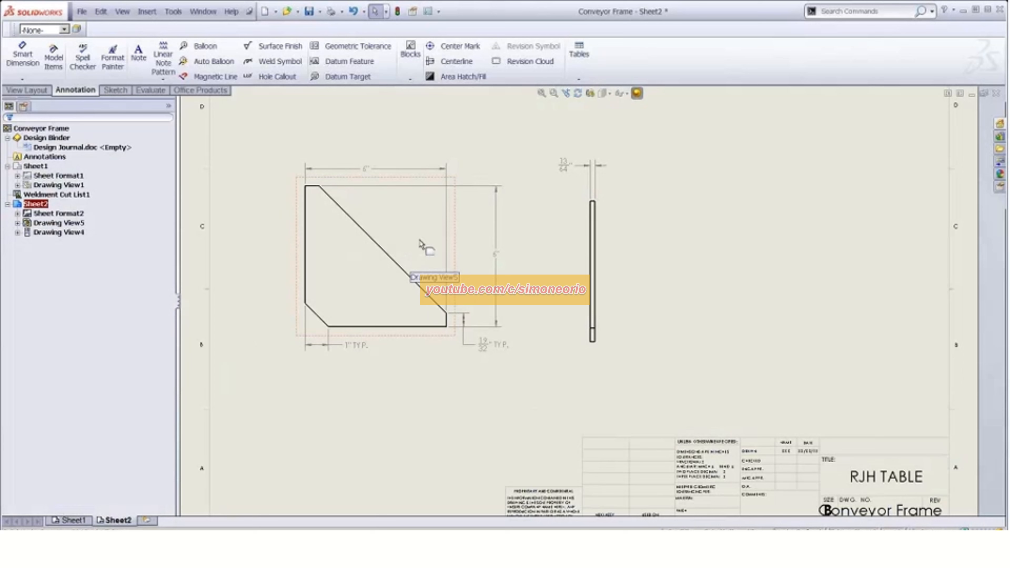
# - Align the gusset view horizontally by origin with the side view, and move the aligned pair slightly up the sheet
pyautogui.rightClick(412, 248)
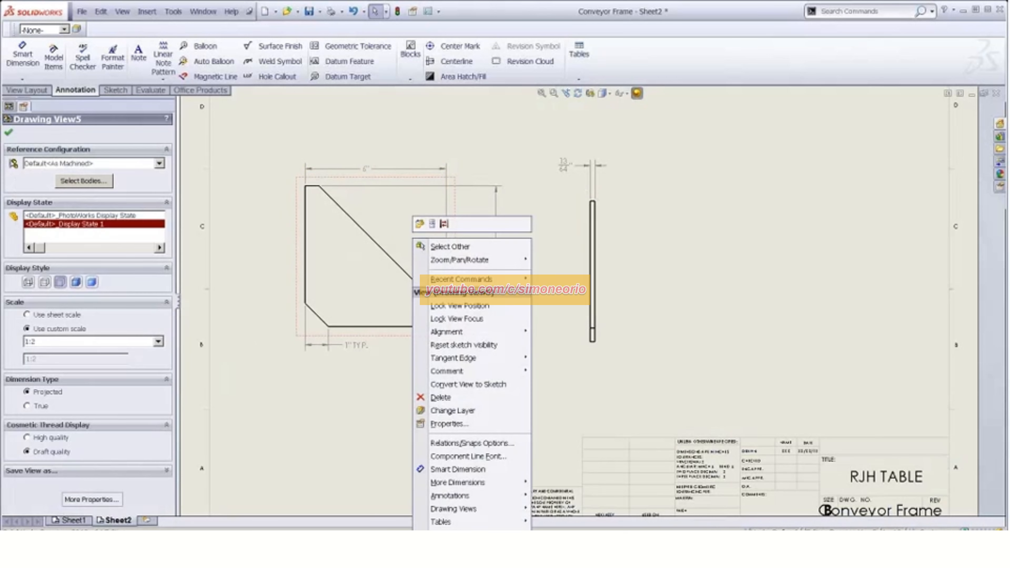
pyautogui.moveTo(458, 334)
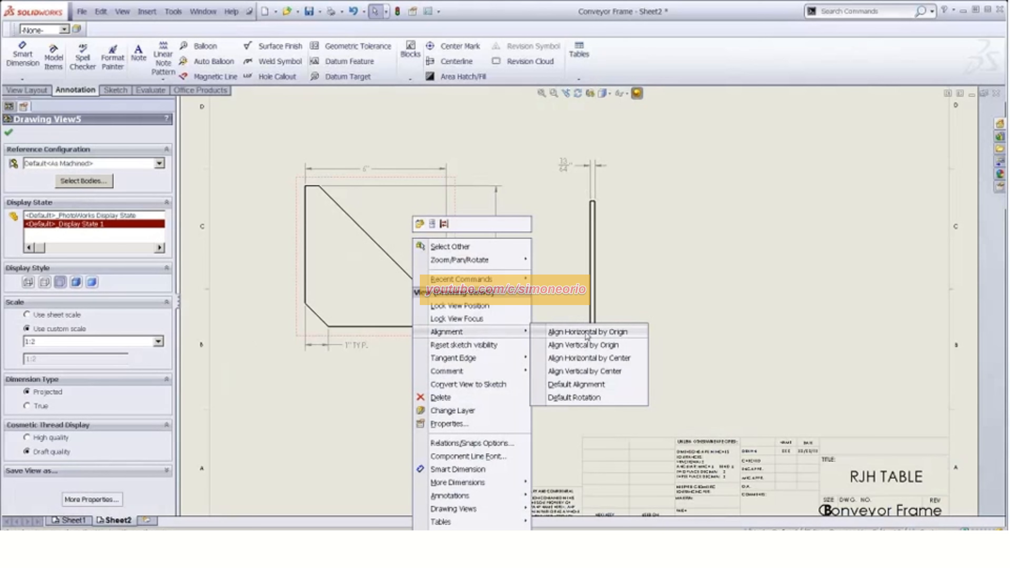
pyautogui.click(586, 333)
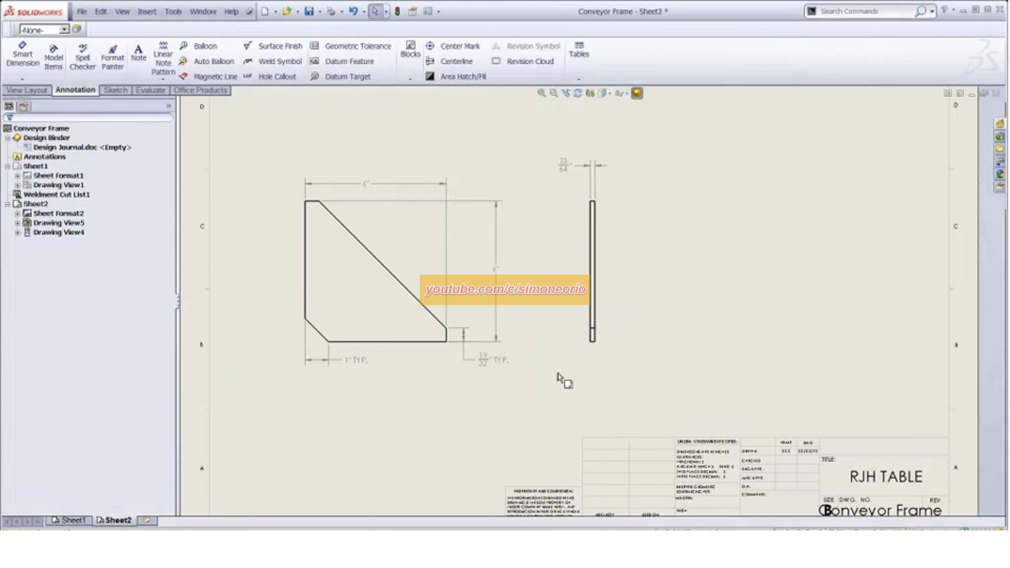
pyautogui.click(587, 351)
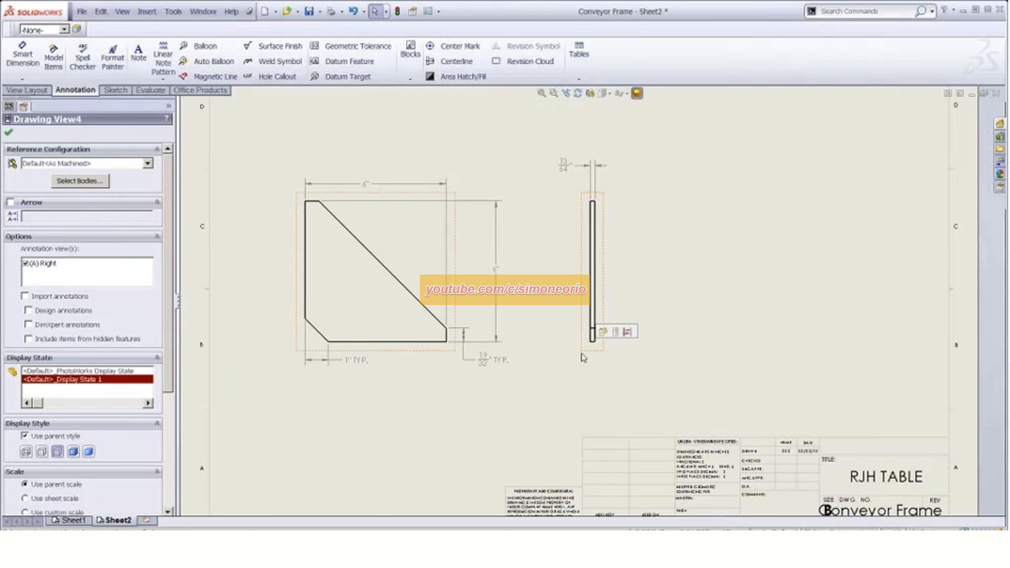
pyautogui.moveTo(581, 353)
pyautogui.mouseDown()
pyautogui.moveTo(614, 365)
pyautogui.moveTo(584, 339)
pyautogui.moveTo(590, 327)
pyautogui.mouseUp()
pyautogui.scroll(1, 591, 302)
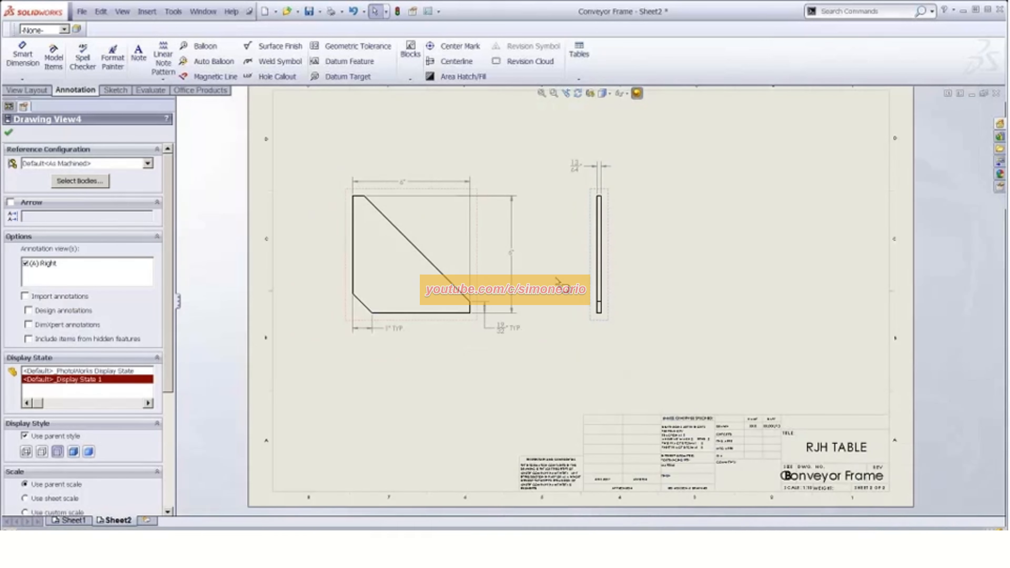